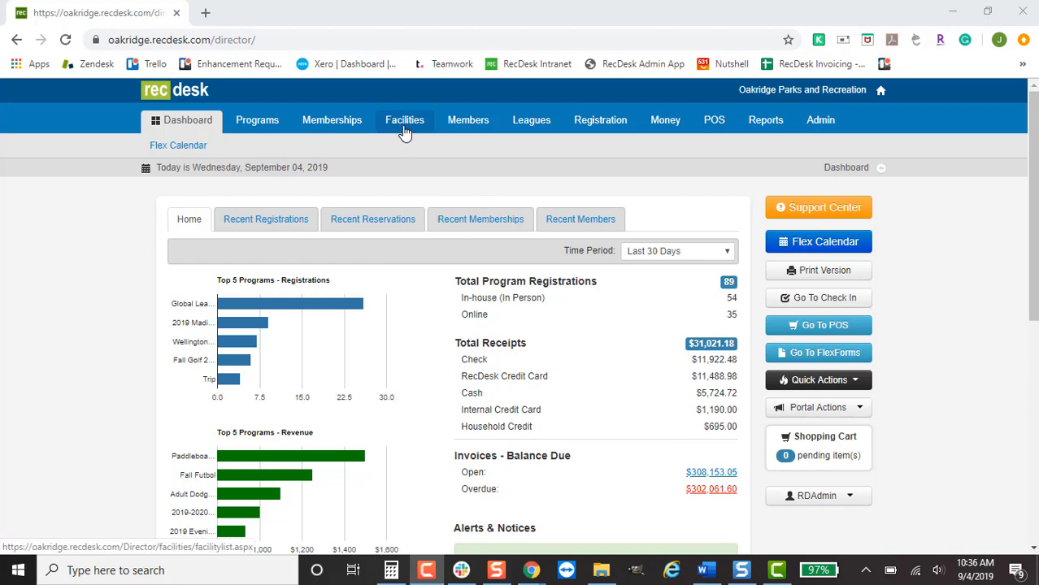
- Find Global Training Field 2 in the facility list and open its fee schedules for editing
left_click(404, 124)
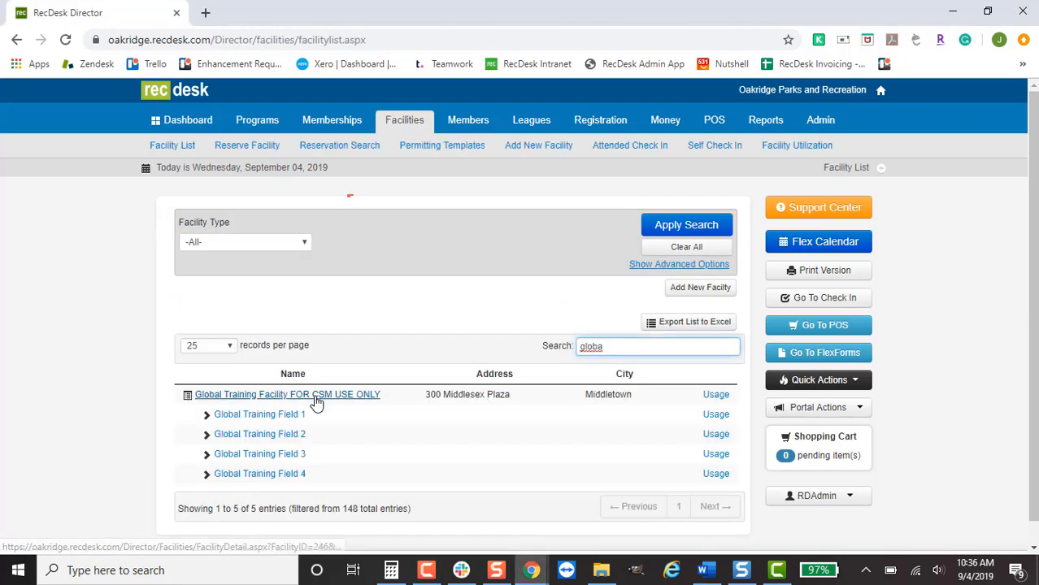
left_click(294, 436)
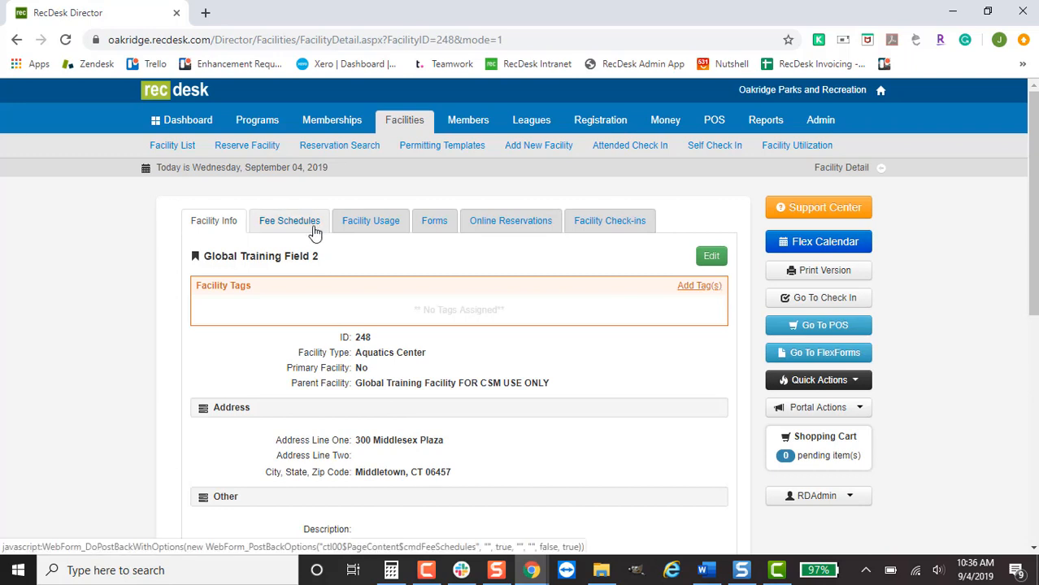
left_click(315, 231)
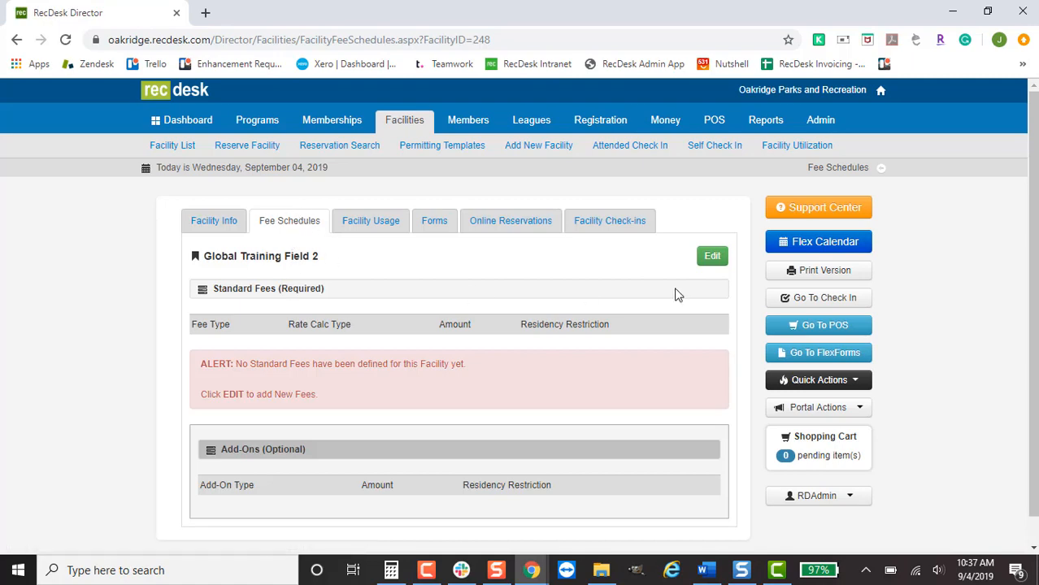
left_click(713, 257)
- Define the first standard fee as a Rental Fee of 15, calculated per hour and restricted to Residents Only
left_click(488, 332)
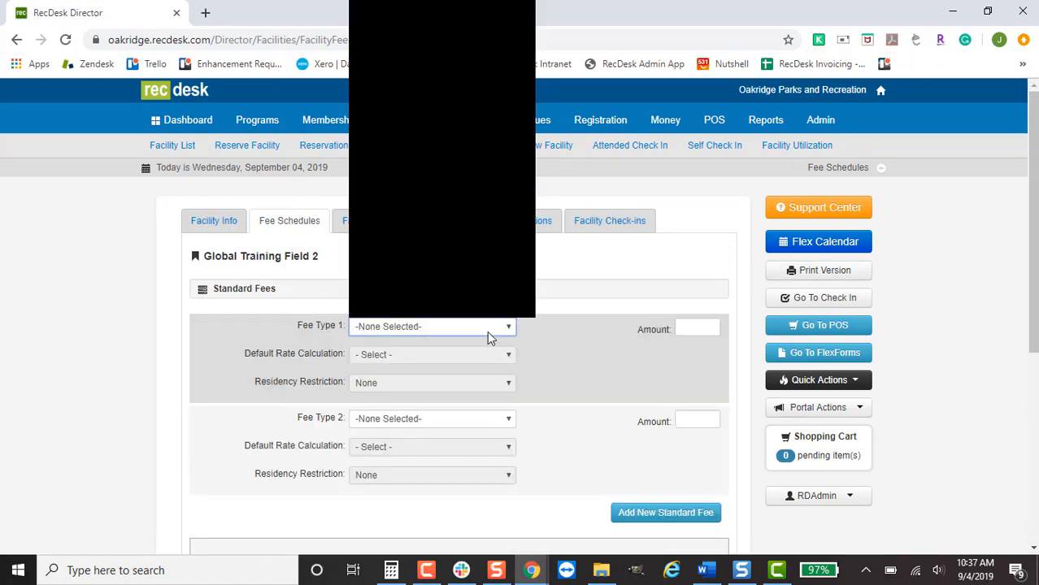
key("r")
key("e")
key("n")
key("Return")
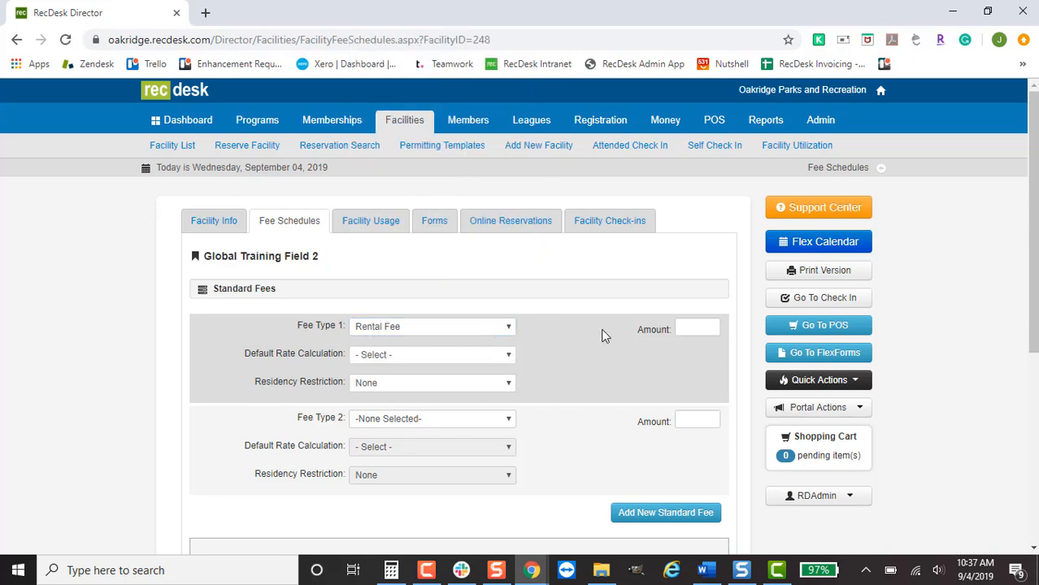
scroll(585, 333, "down", 1)
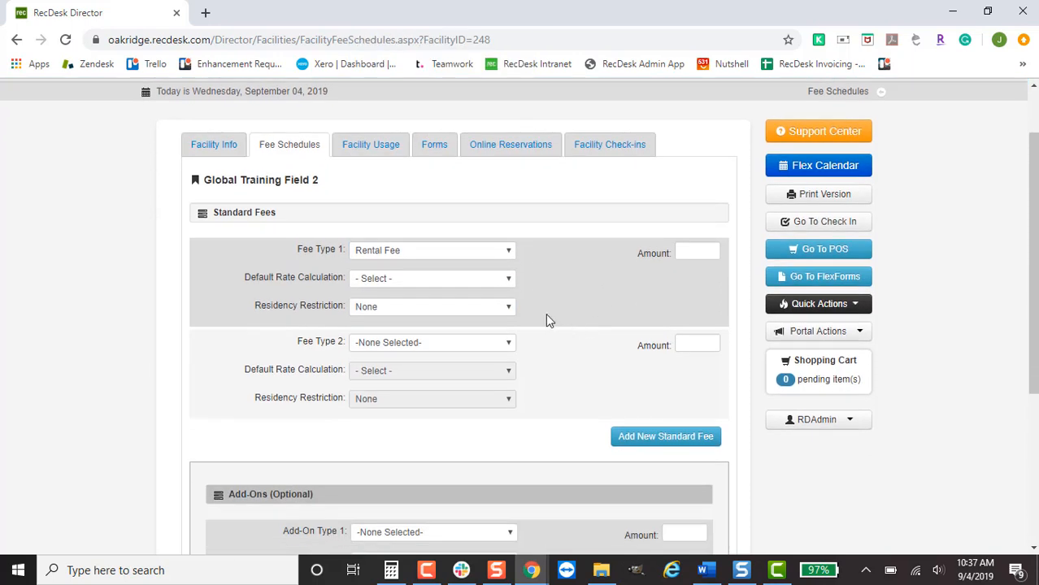
left_click(475, 278)
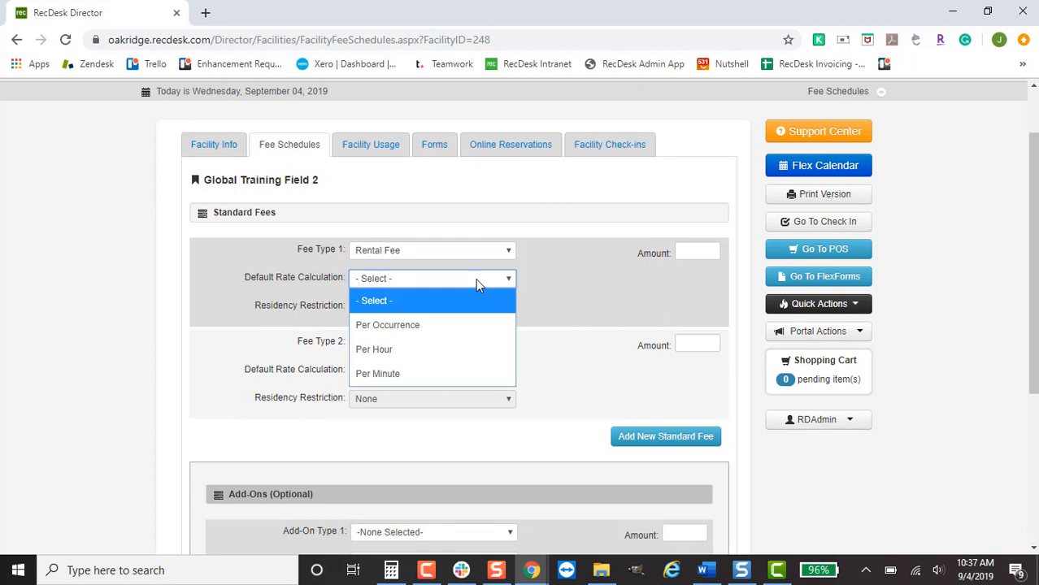
left_click(490, 348)
left_click(711, 251)
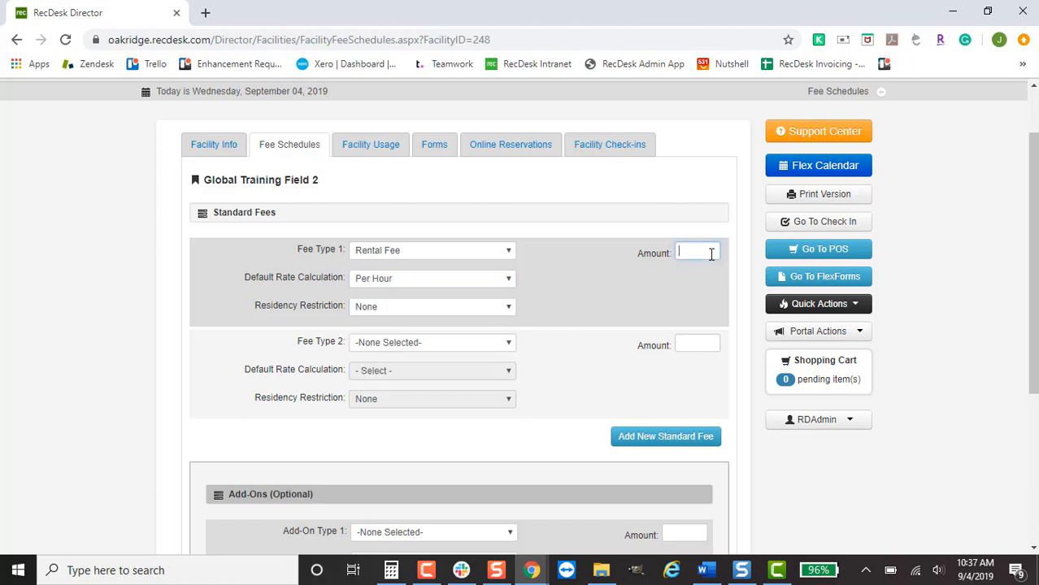
type("15")
left_click(468, 309)
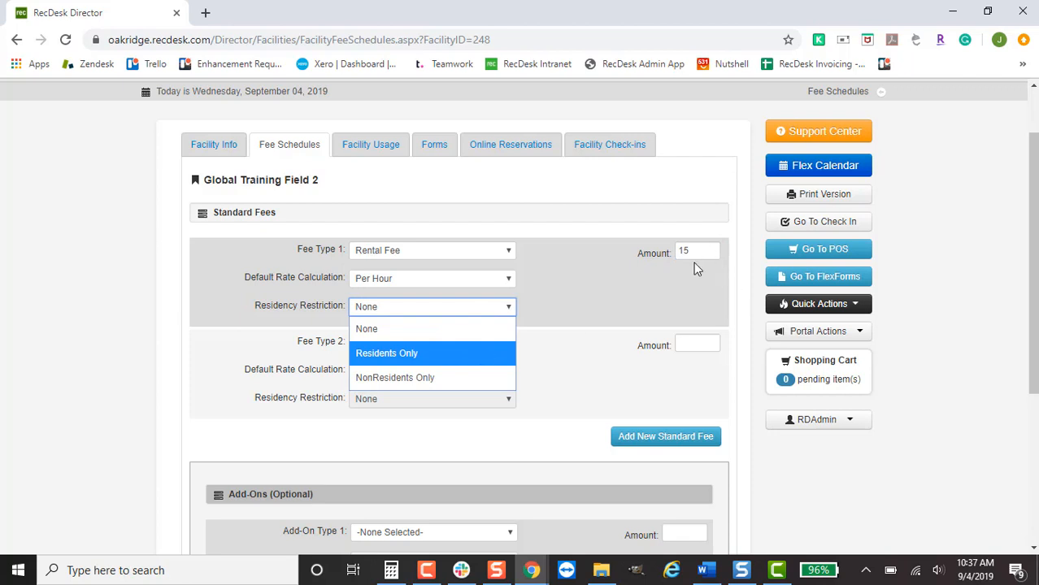
left_click(488, 353)
- Define the second standard fee as a Rental Fee of 20, calculated per hour and restricted to NonResidents Only
left_click(471, 349)
type("ren")
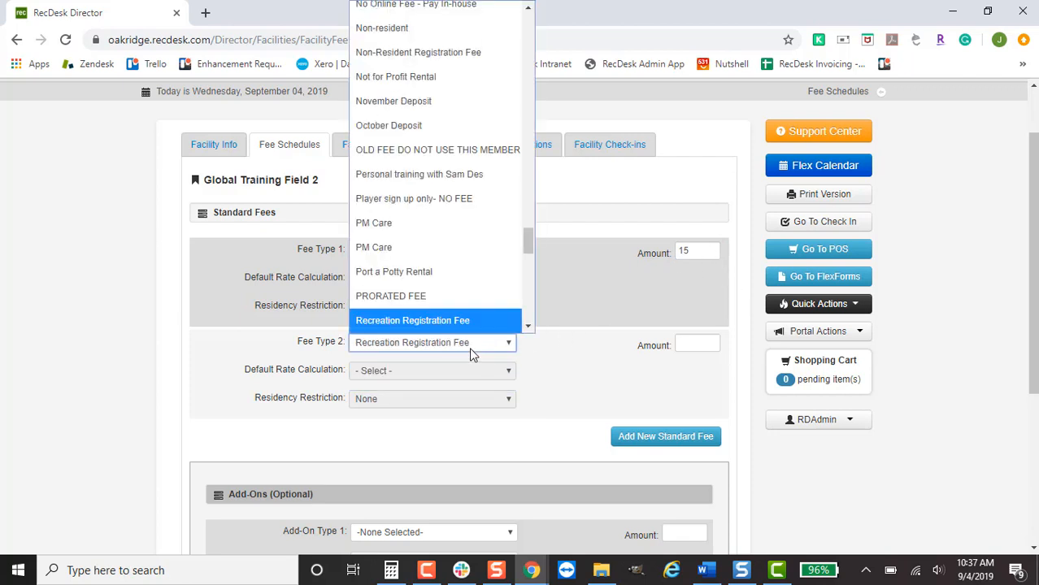
left_click(469, 348)
left_click(470, 374)
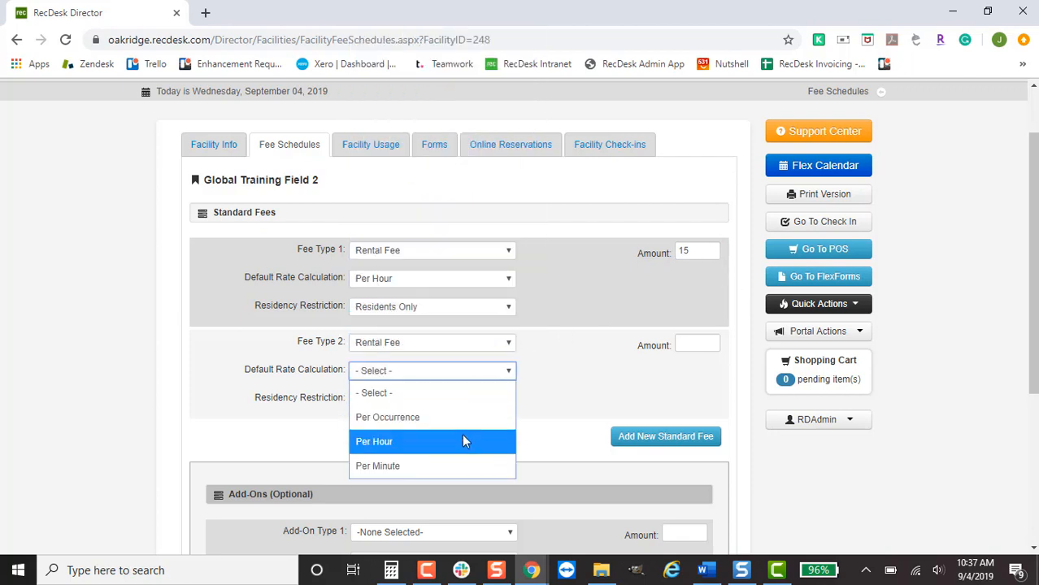
left_click(464, 439)
left_click(465, 400)
left_click(465, 466)
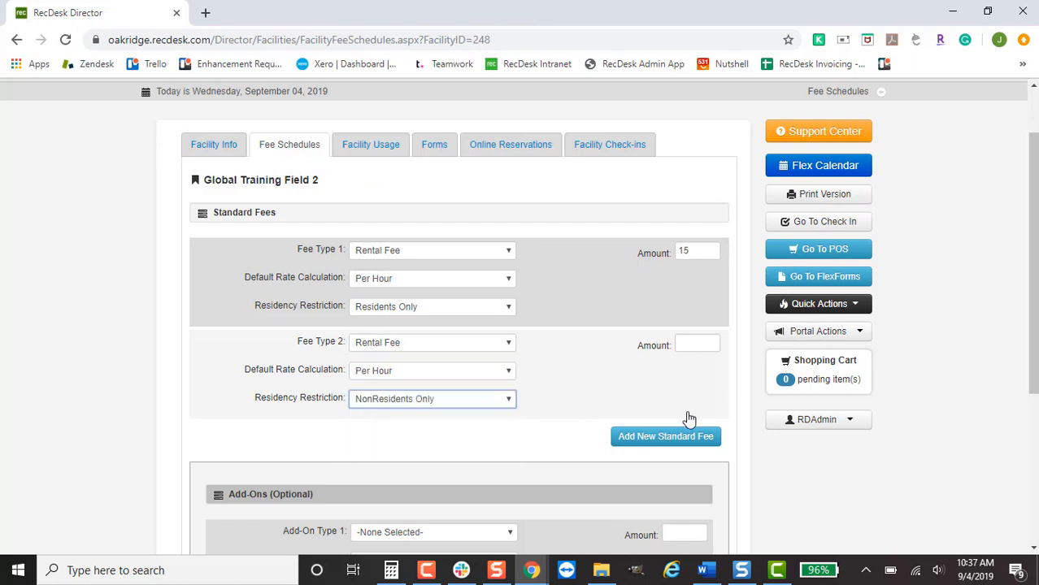
left_click(695, 344)
type("20")
- Set the first two optional add-on types to Chairs and Tables
scroll(370, 460, "down", 3)
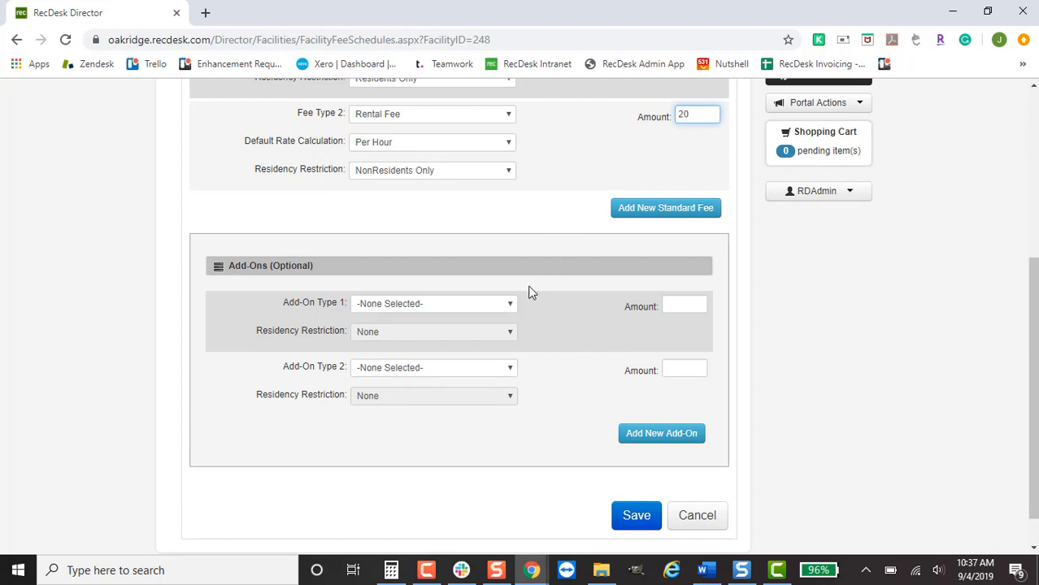
left_click(486, 303)
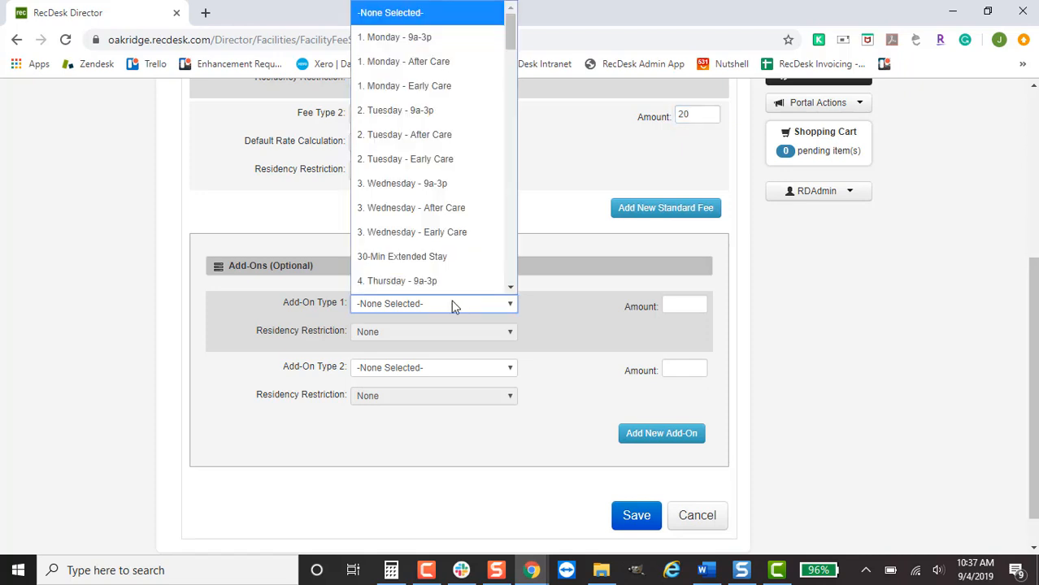
key("c")
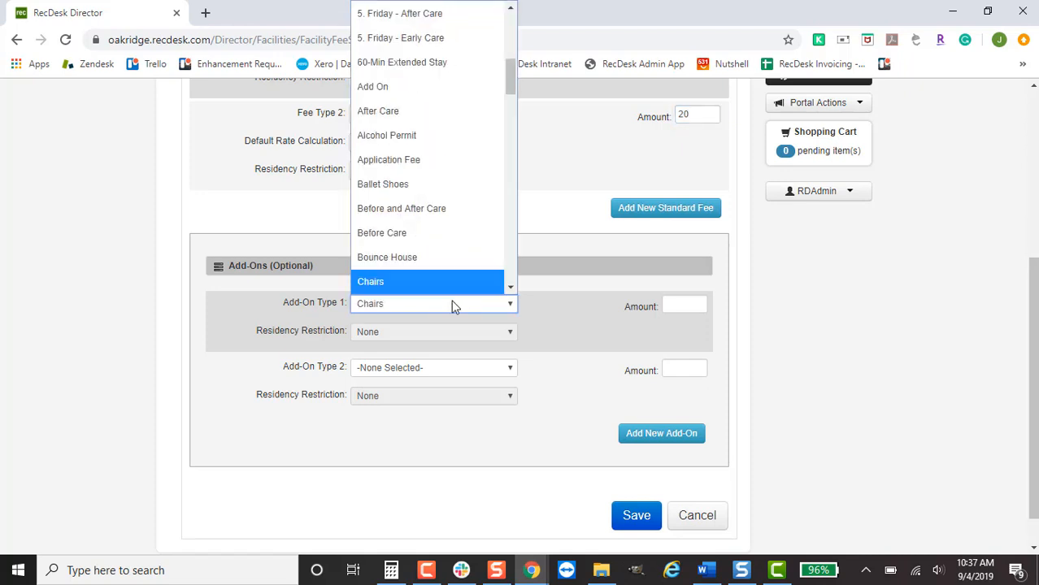
left_click(452, 300)
left_click(448, 370)
key("t")
key("t")
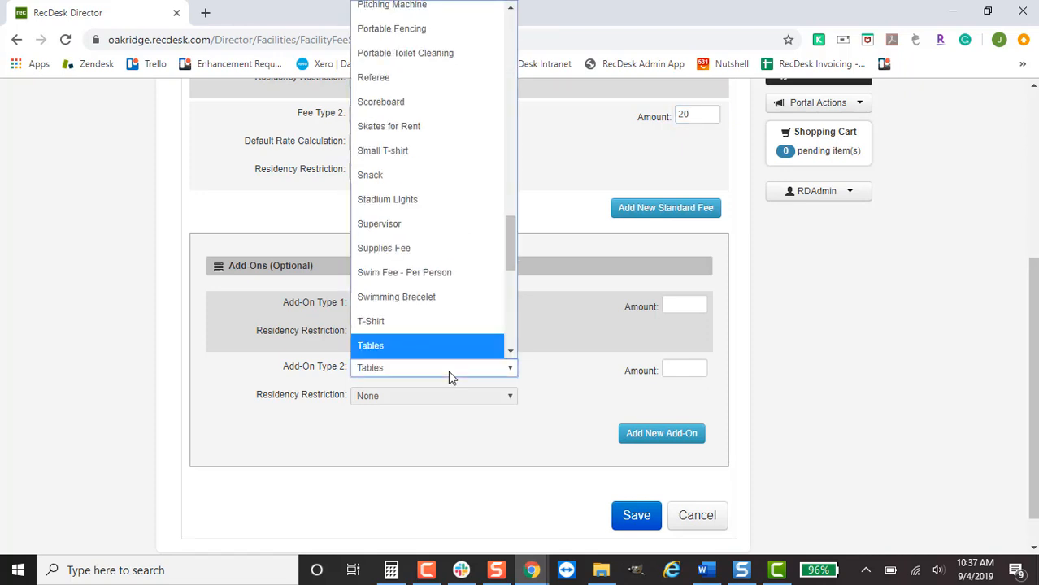
left_click(448, 371)
- Add a third add-on to the fee schedule and set its type to Lights
left_click(638, 437)
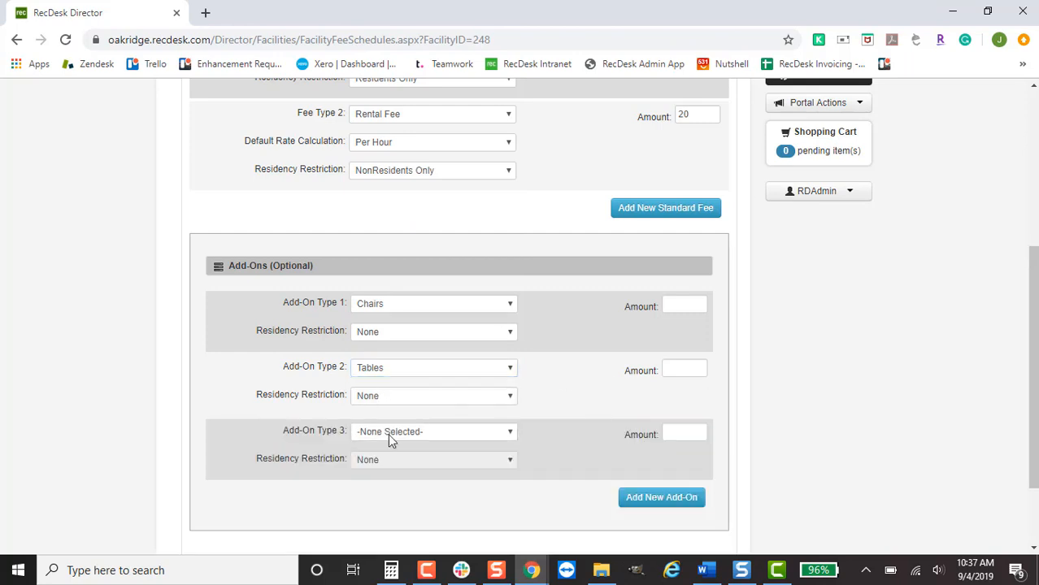
left_click(409, 439)
key("l")
key("l")
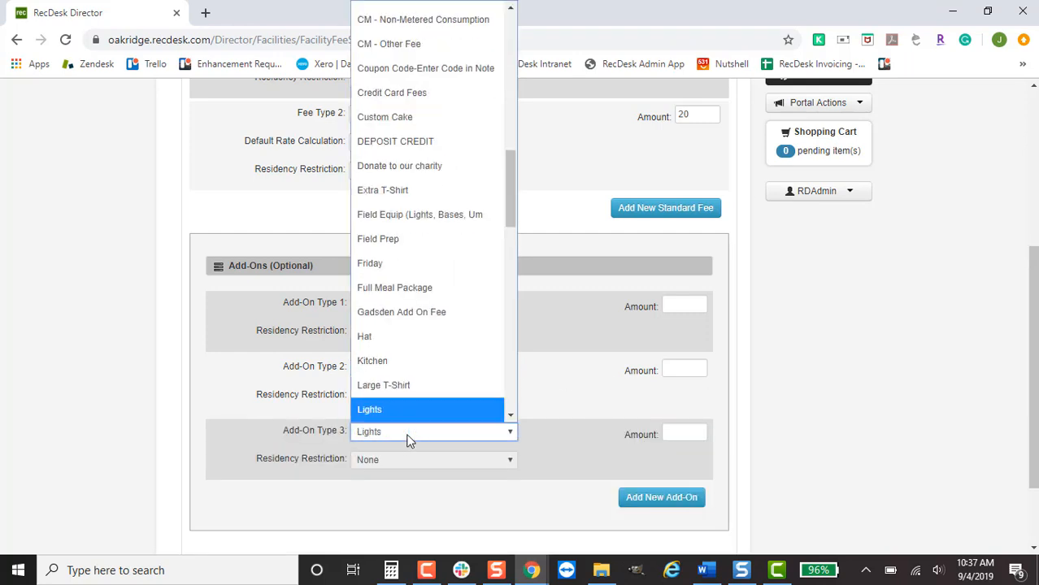
key("Return")
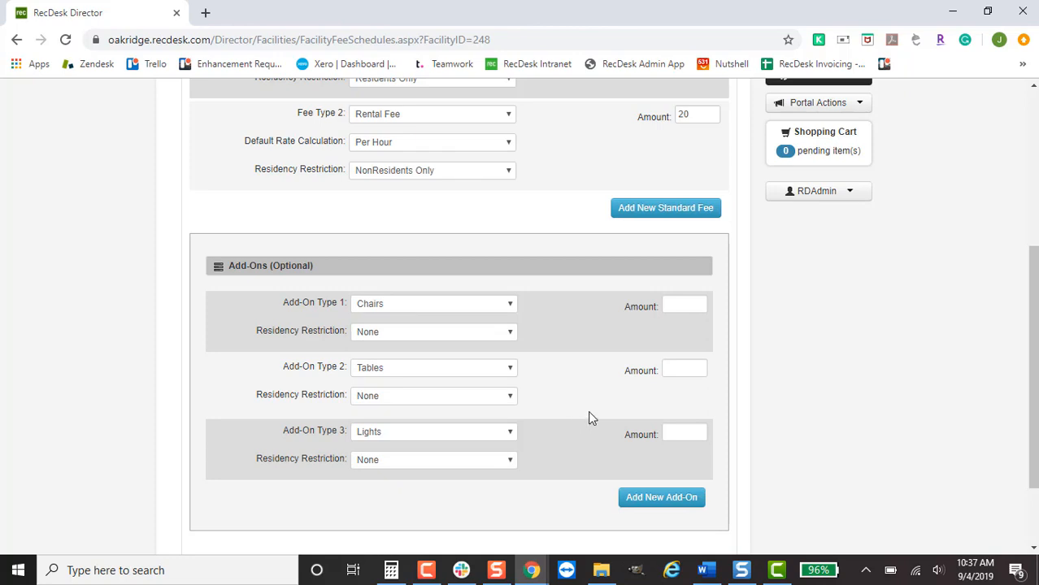
- Set the add-on amounts to 2 for Chairs, 8 for Tables and 10 for Lights, and save the fee schedule
scroll(588, 410, "up", 1)
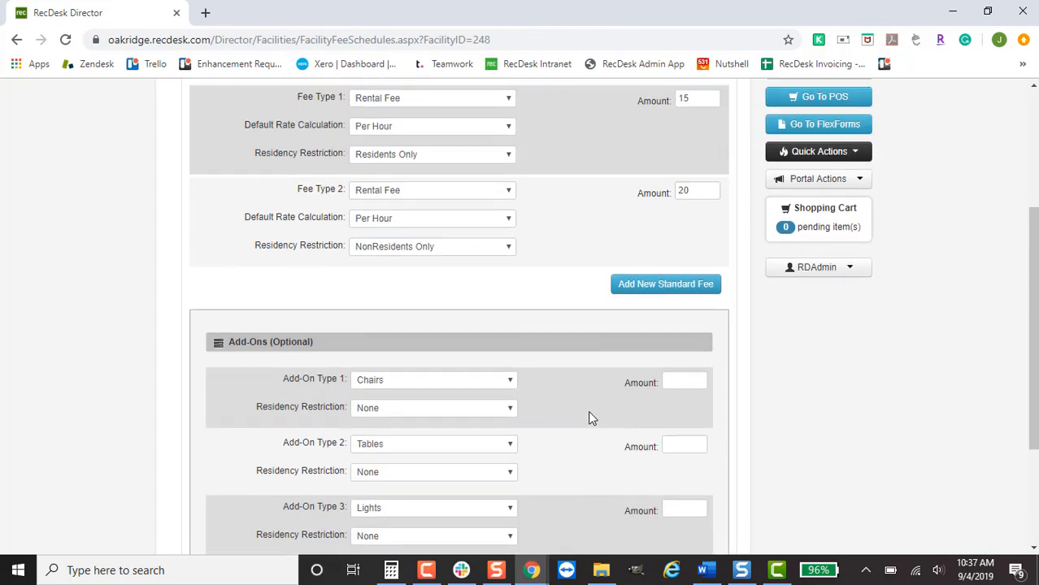
left_click(682, 380)
type("2")
left_click(681, 439)
type("8")
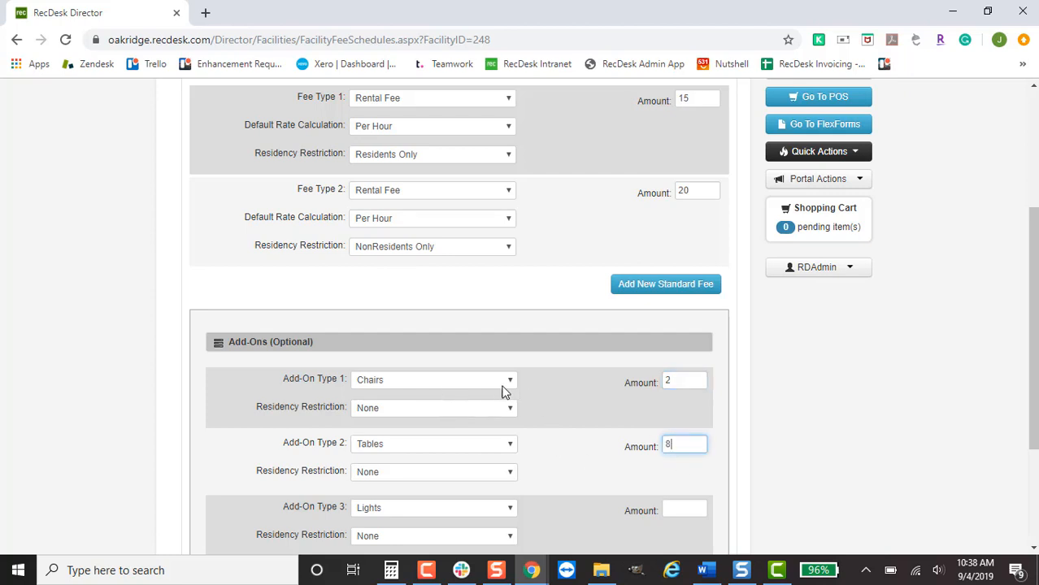
scroll(634, 431, "down", 1)
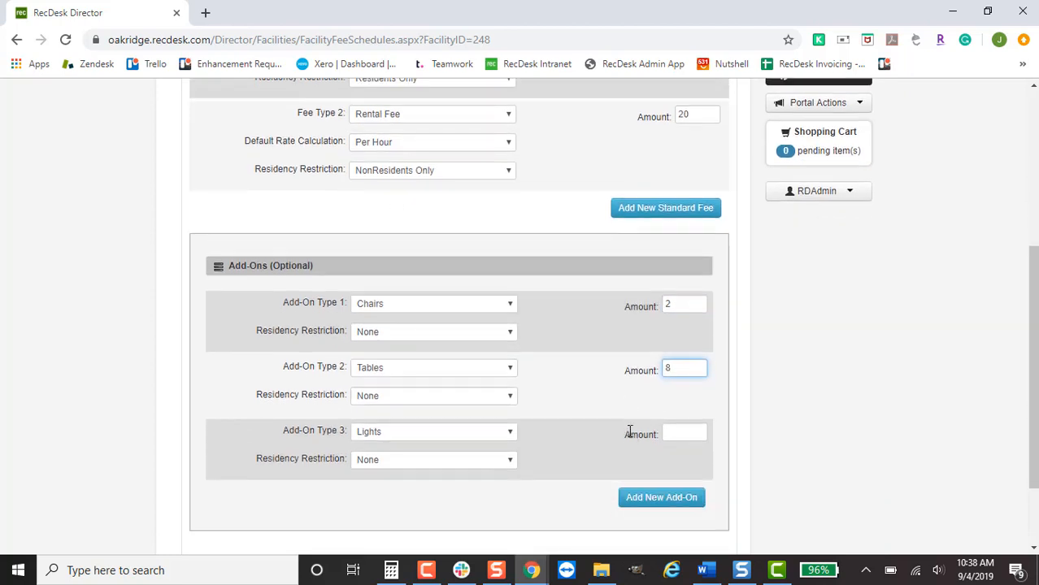
left_click(677, 431)
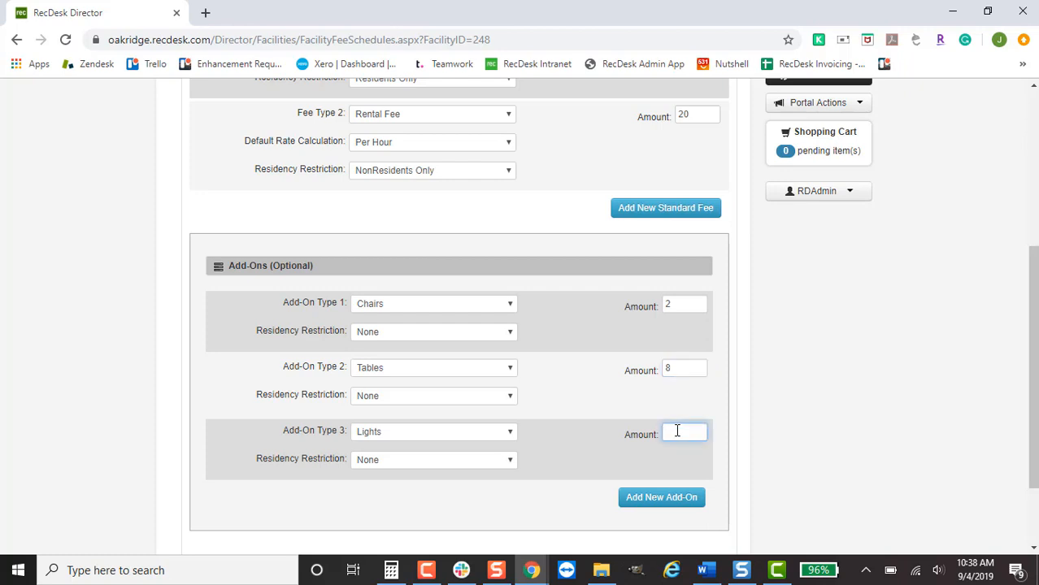
scroll(682, 129, "up", 1)
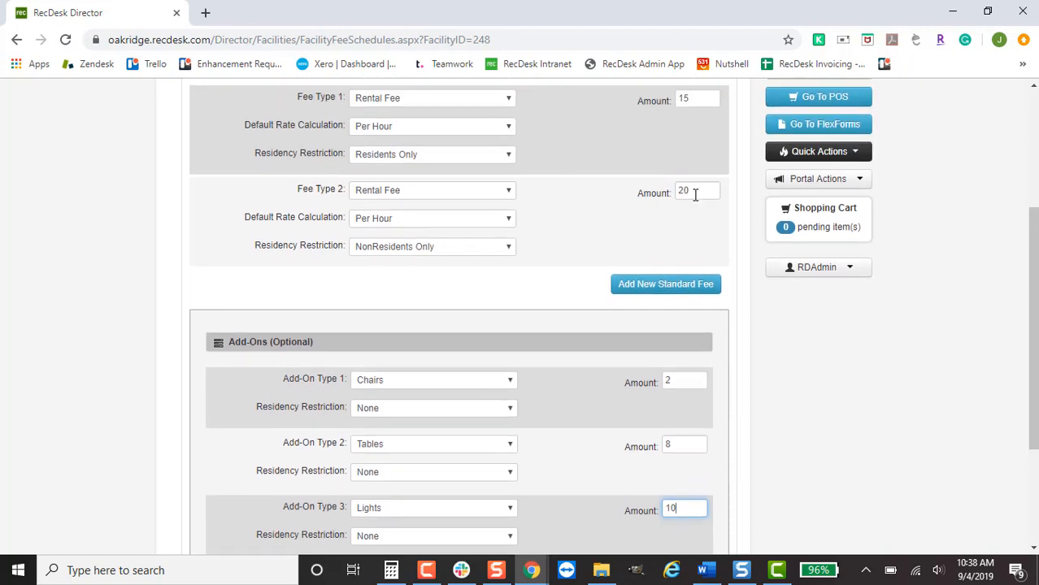
scroll(721, 262, "down", 2)
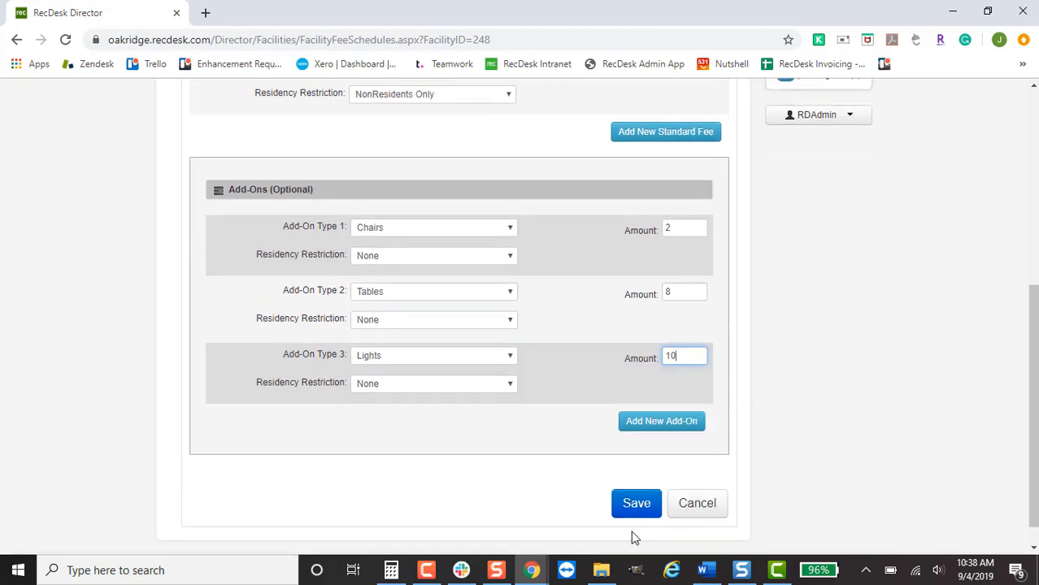
left_click(636, 505)
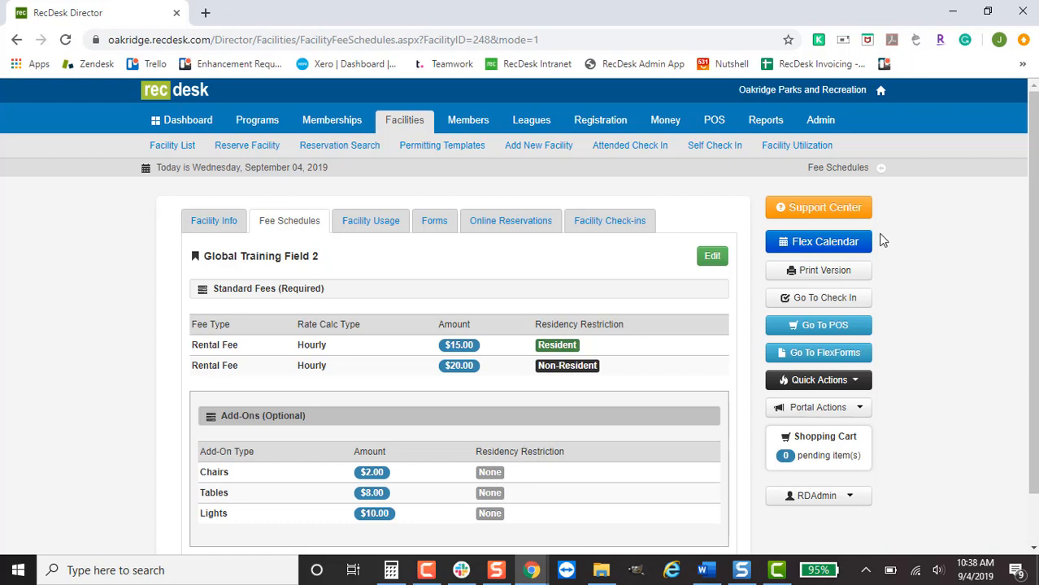
- Show setup/teardown times in the Flex Calendar and limit it to the Global Training Facility with its four fields
left_click(828, 244)
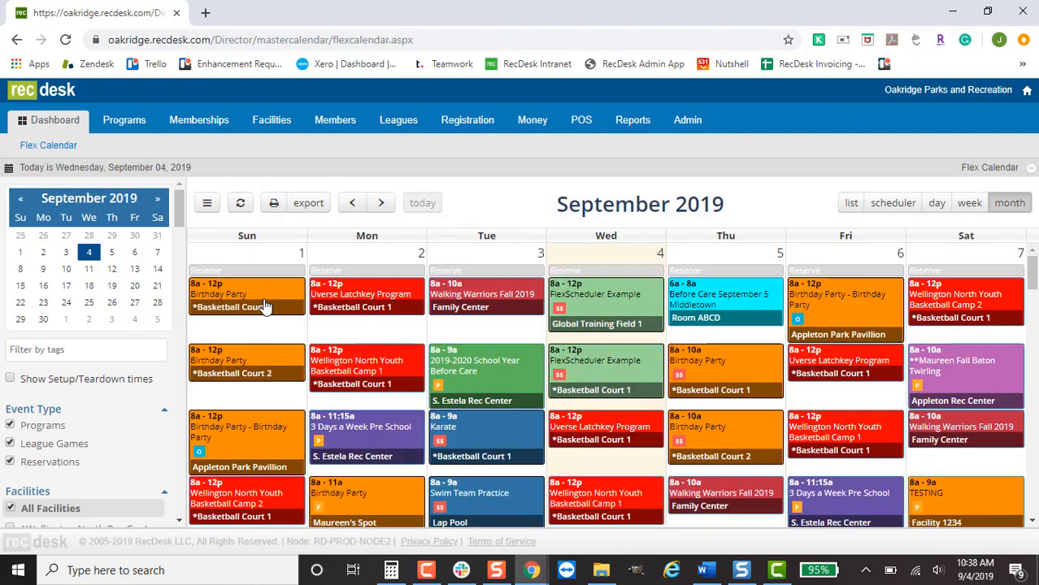
left_click(20, 376)
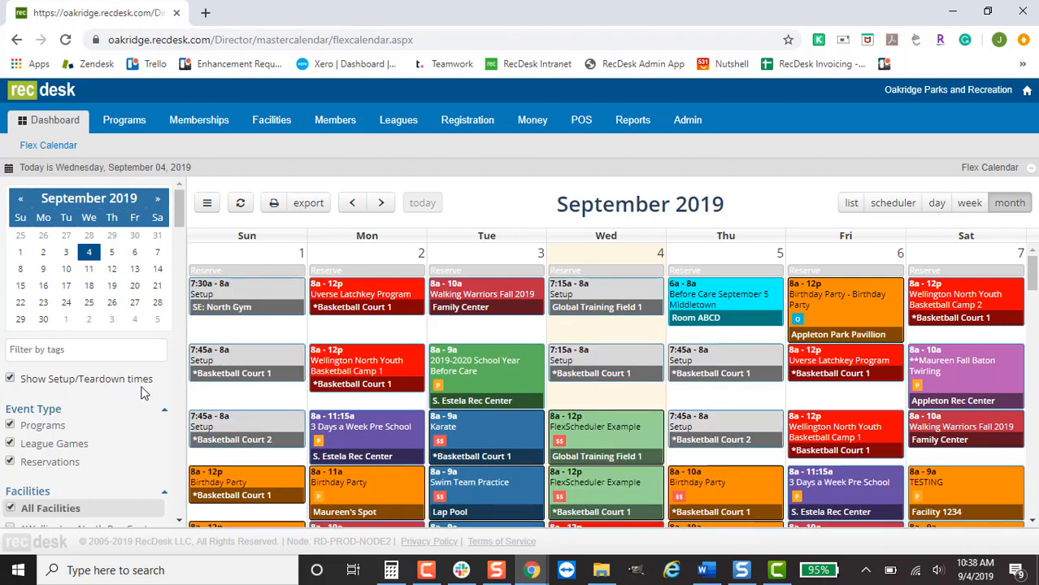
scroll(130, 391, "down", 4)
scroll(126, 396, "down", 8)
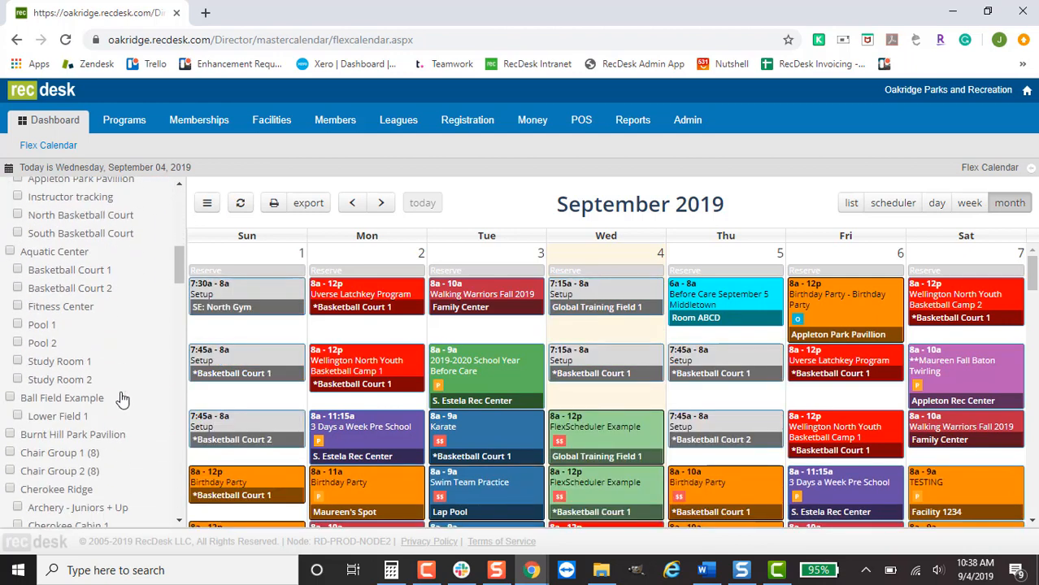
scroll(122, 398, "down", 4)
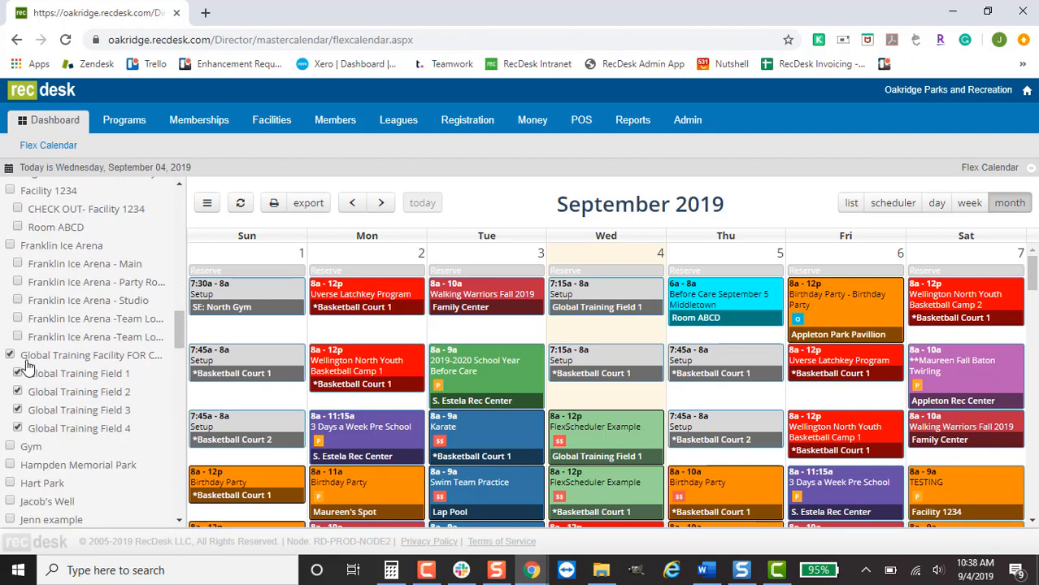
left_click(10, 355)
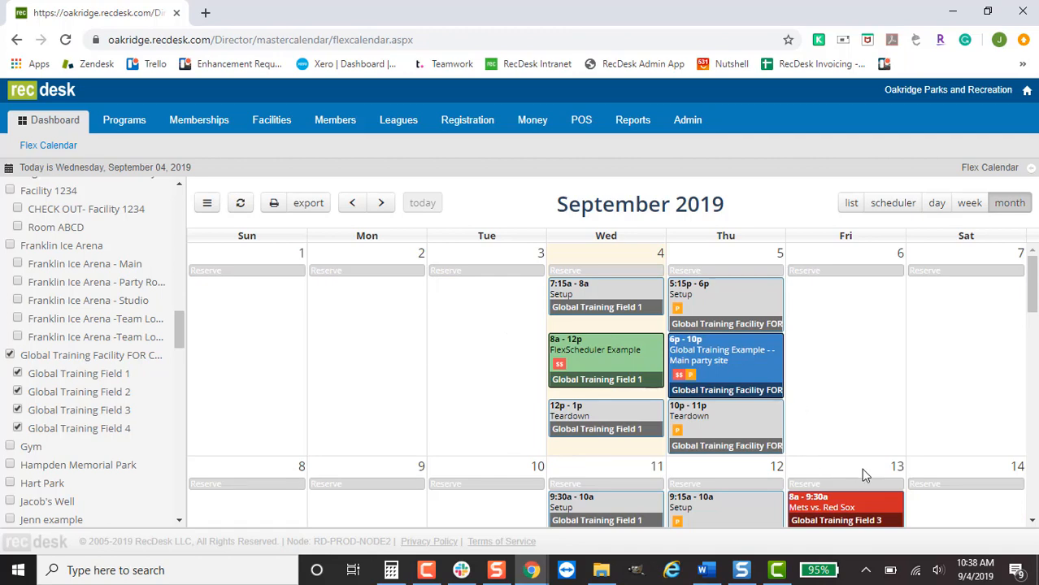
scroll(809, 370, "down", 2)
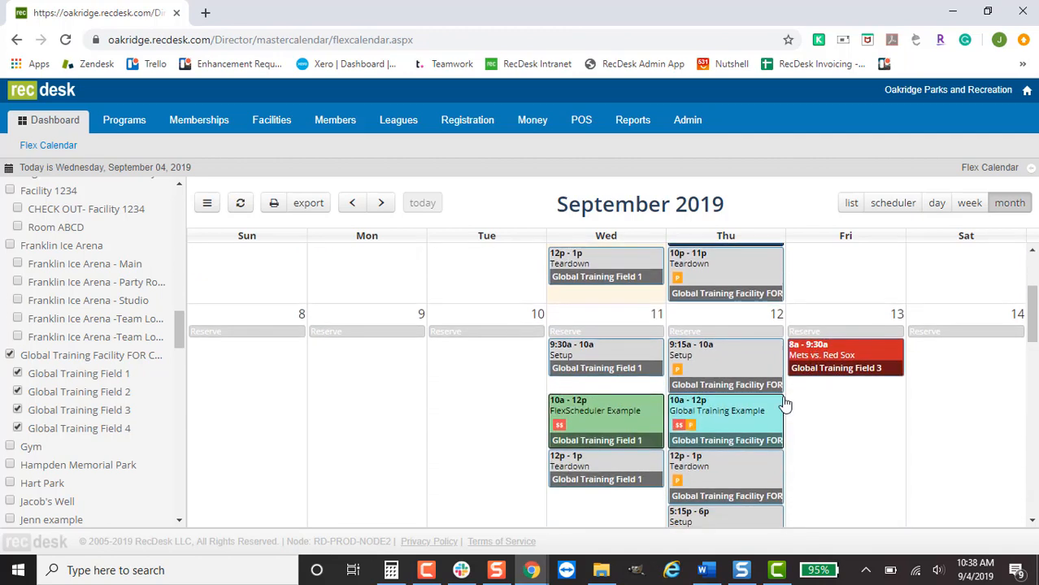
scroll(782, 406, "up", 2)
- Switch the calendar to the scheduler view and start a new reservation for Global Training Field 2 on September 4, 2019
left_click(894, 203)
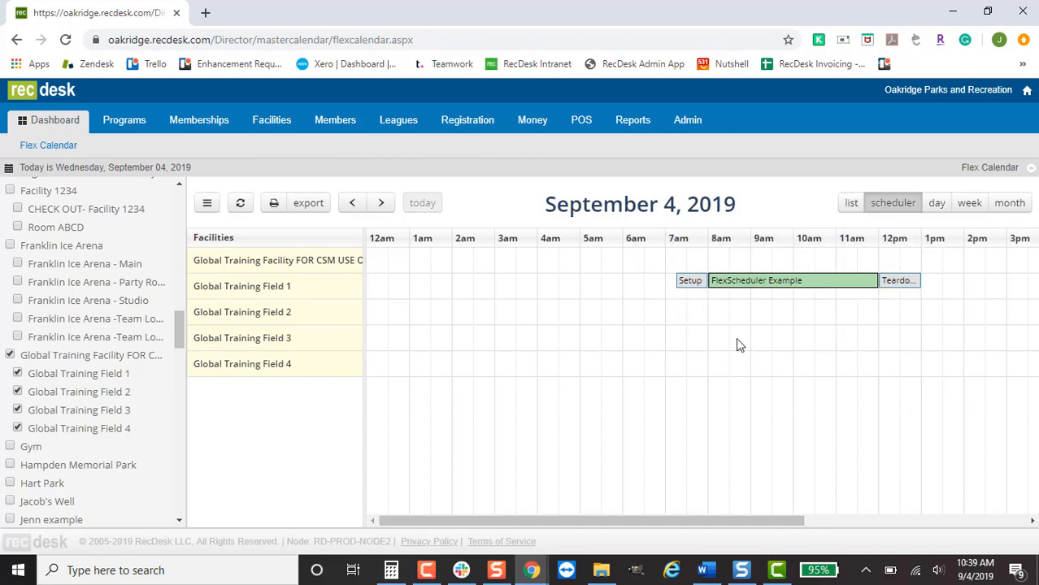
left_click(678, 312)
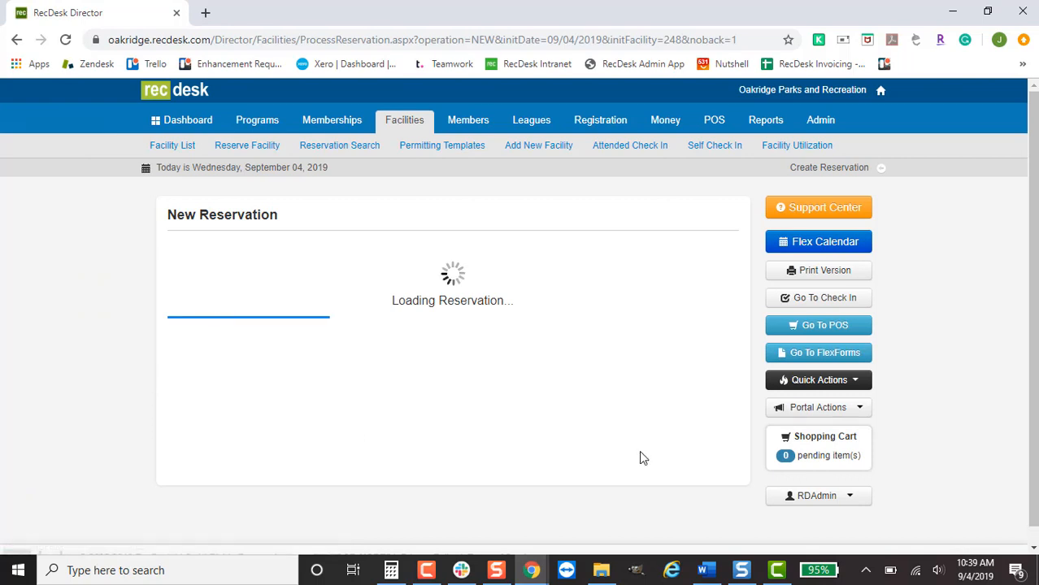
scroll(610, 388, "down", 2)
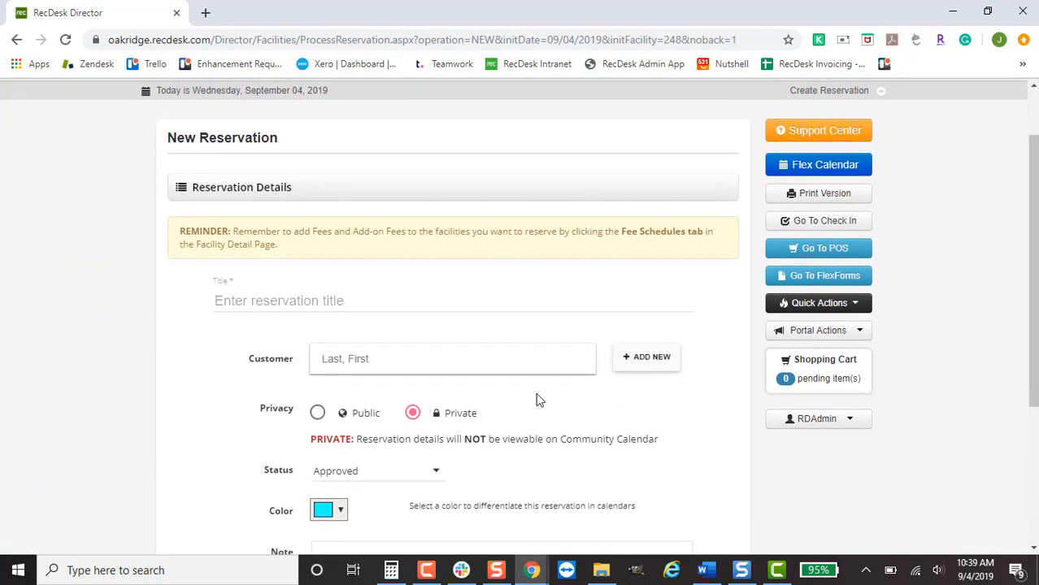
- Title the reservation "Global FlexScheduler Example" and assign the resident customer found by last name
left_click(453, 213)
type("Glo")
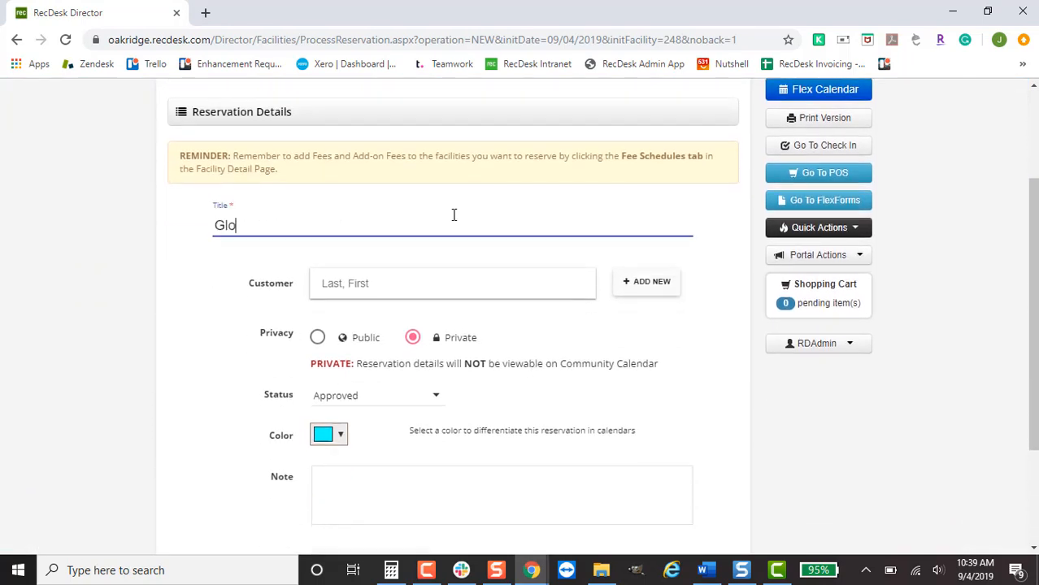
type("bal FlexScheduler Example")
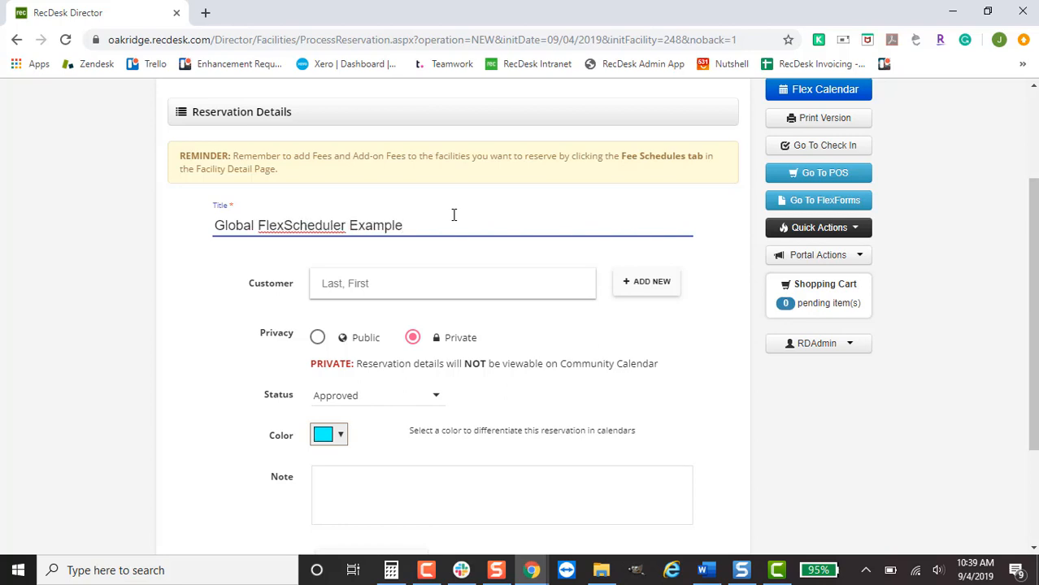
left_click(432, 286)
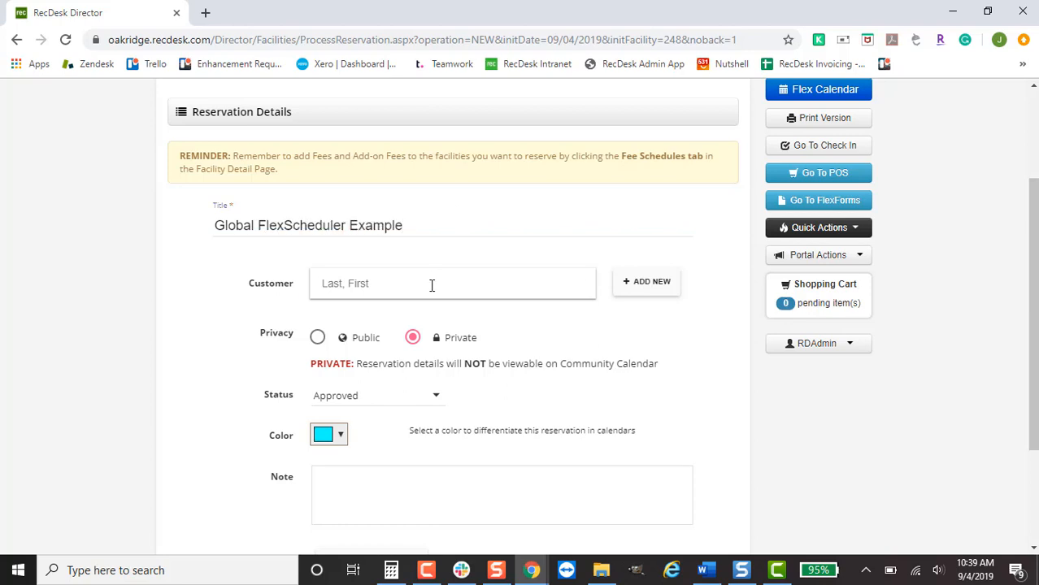
type("lanz")
left_click(464, 394)
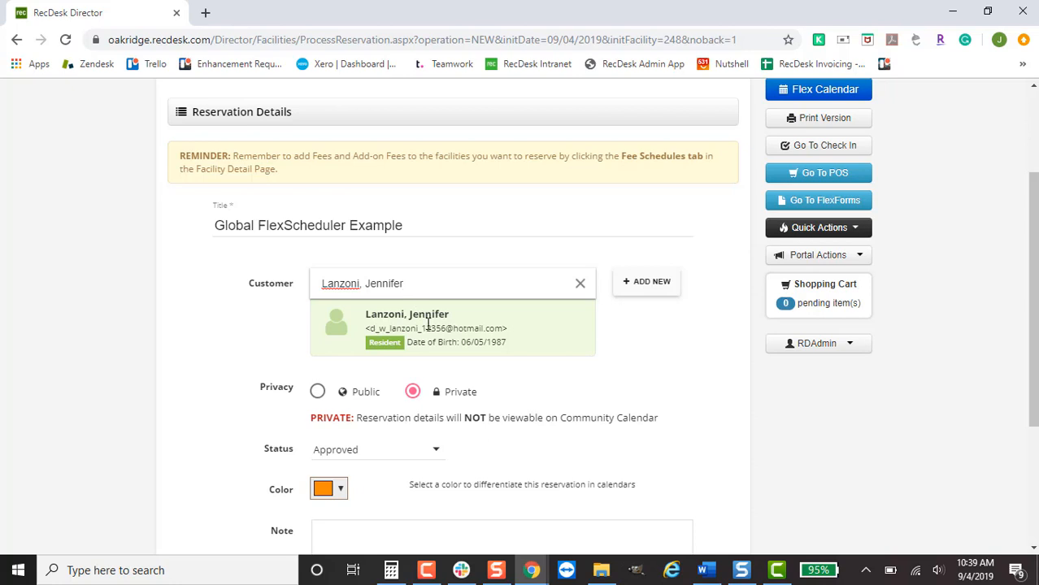
- Set the reservation's calendar color to light green #93c47d
scroll(431, 325, "down", 2)
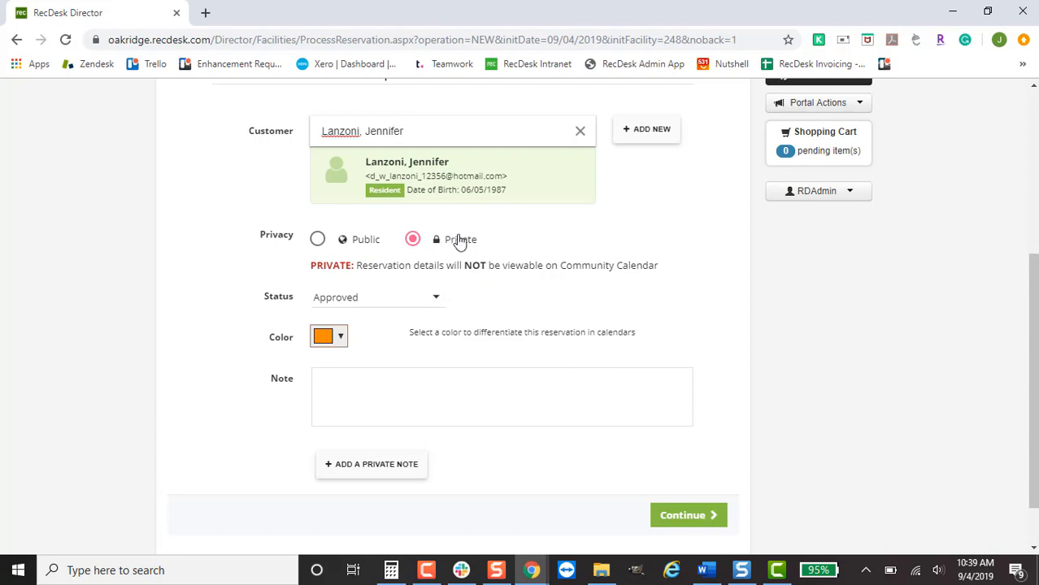
left_click(338, 338)
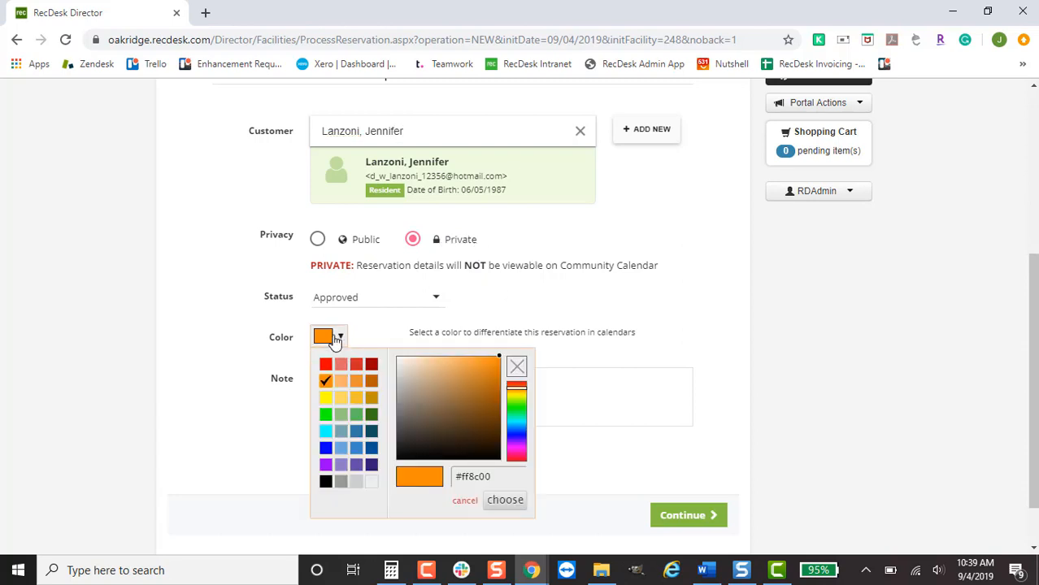
left_click(341, 414)
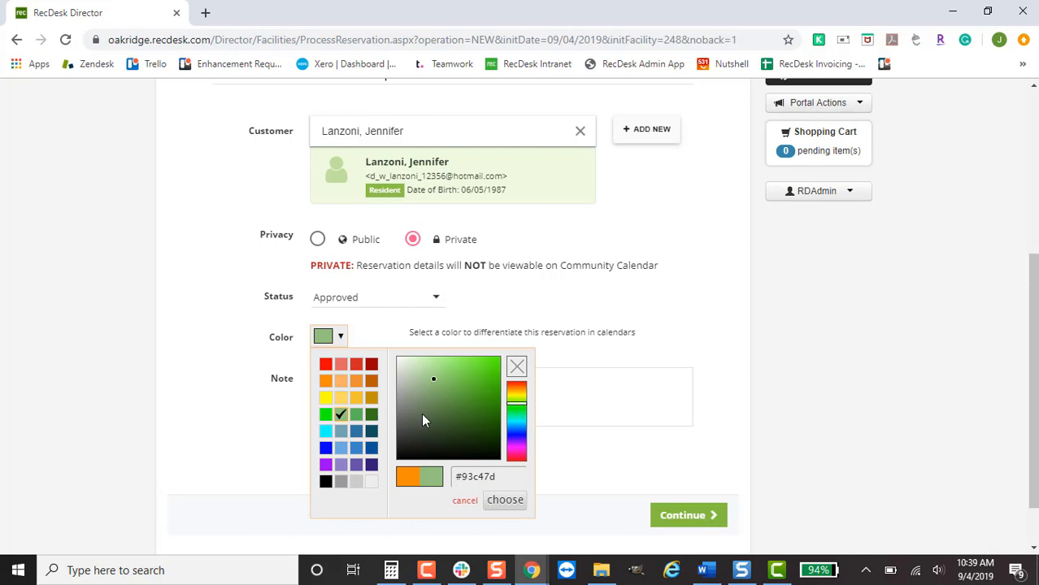
left_click(508, 501)
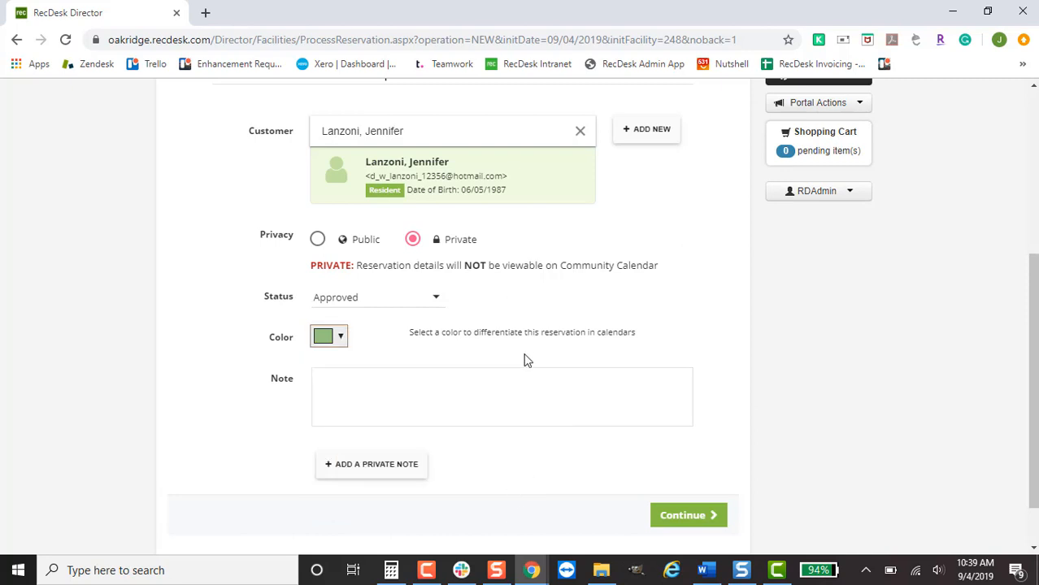
- Enter the reservation note "Tables in a U Shape"
scroll(520, 345, "down", 1)
left_click(511, 318)
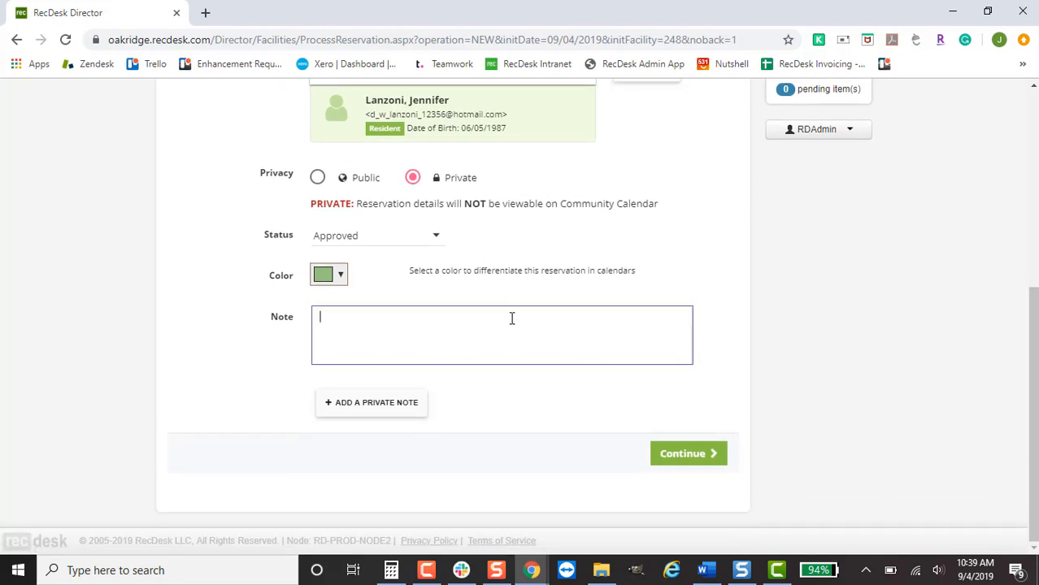
type("Tables in a U Shape")
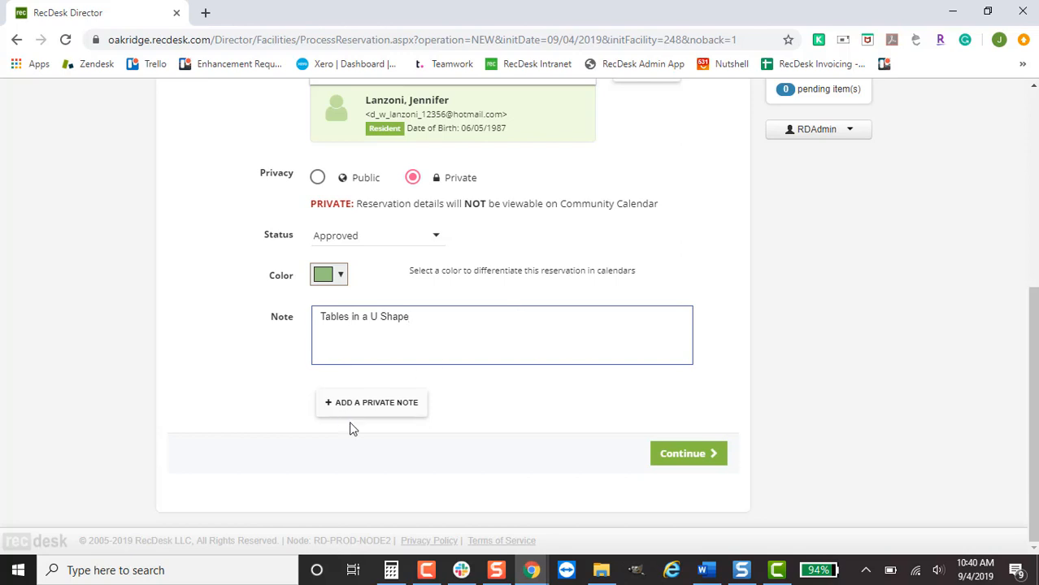
- Add a private note saying to watch this group because they brought alcohol, and continue to choosing facilities
left_click(372, 413)
scroll(529, 415, "down", 1)
left_click(473, 413)
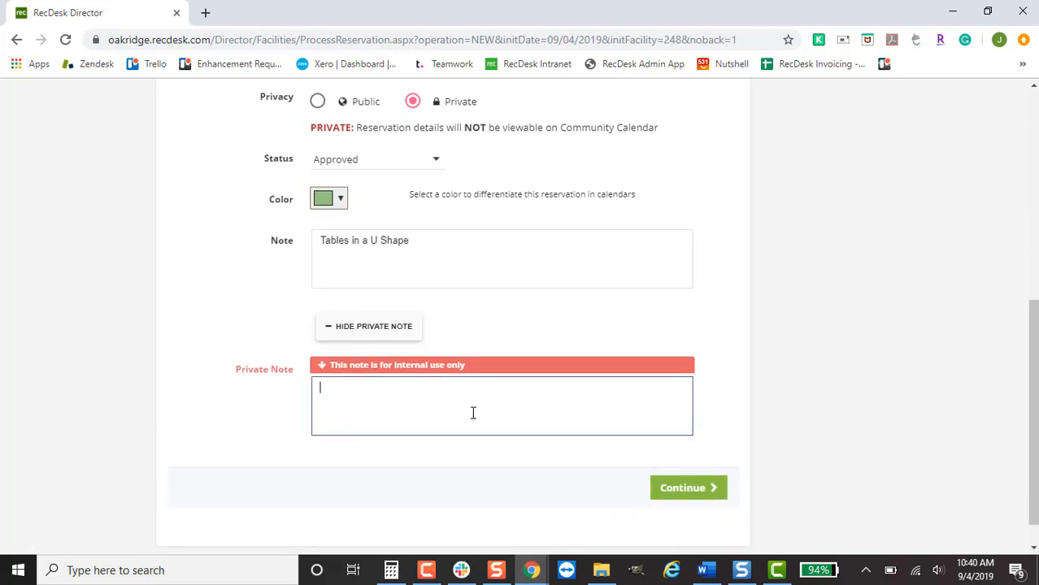
type("Watch this r")
key("BackSpace")
type("group they brought alchol")
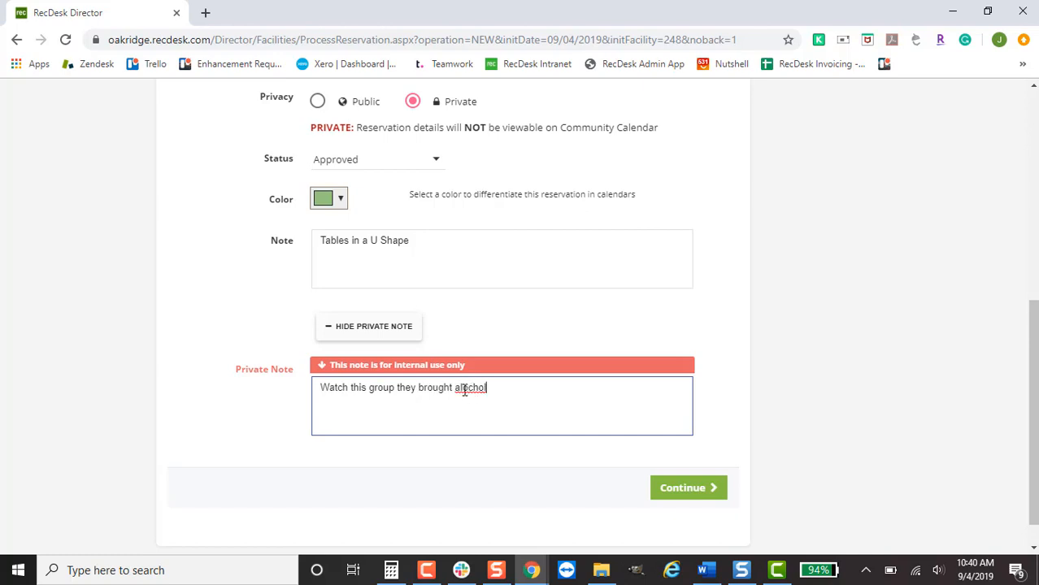
left_click(464, 388)
type("o")
key("BackSpace")
left_click(701, 497)
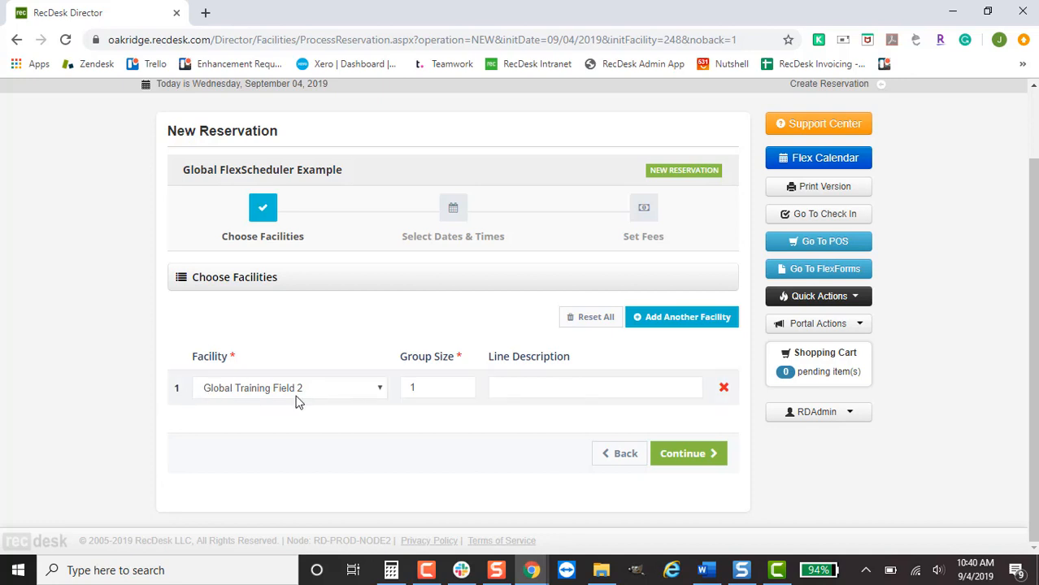
- Add *Basketball Court 2 as a second facility and continue to the dates and times
left_click(710, 319)
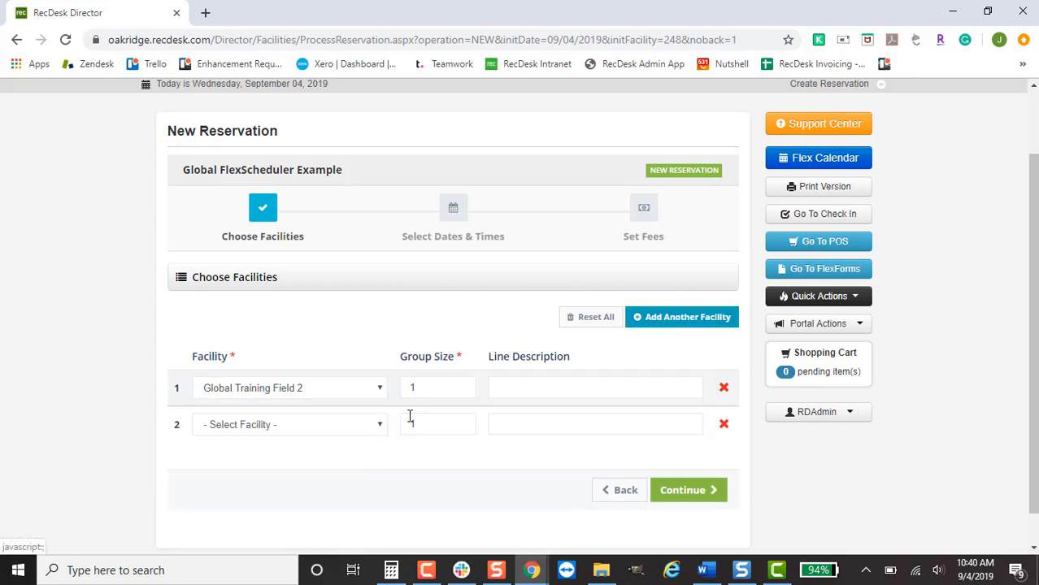
left_click(342, 427)
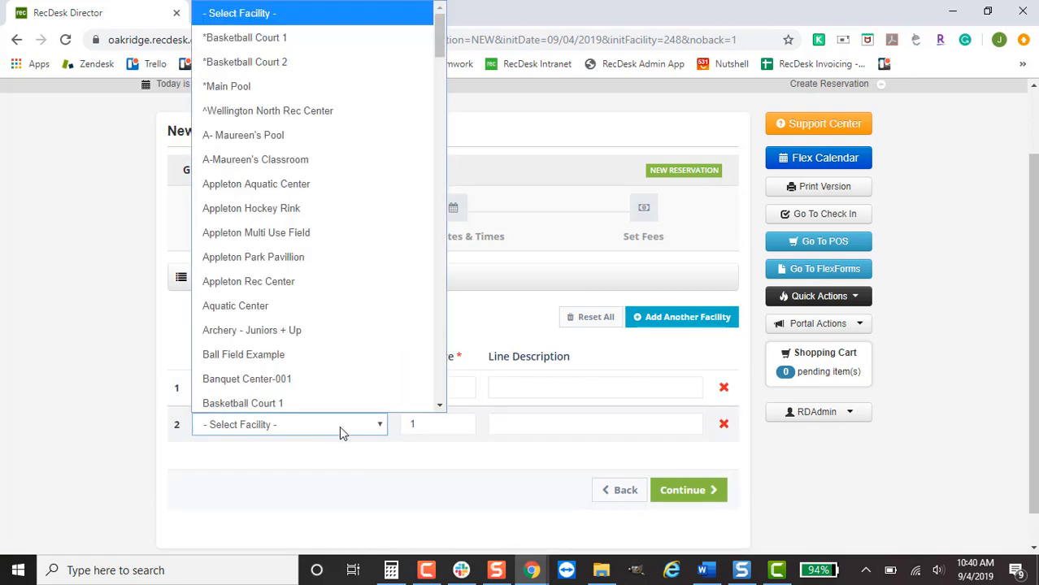
left_click(330, 59)
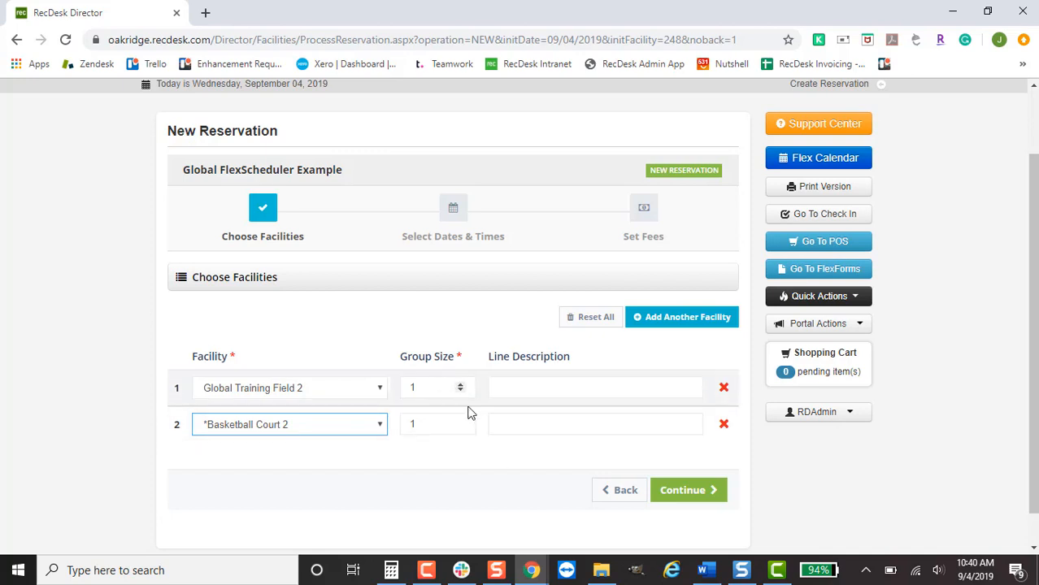
left_click(707, 493)
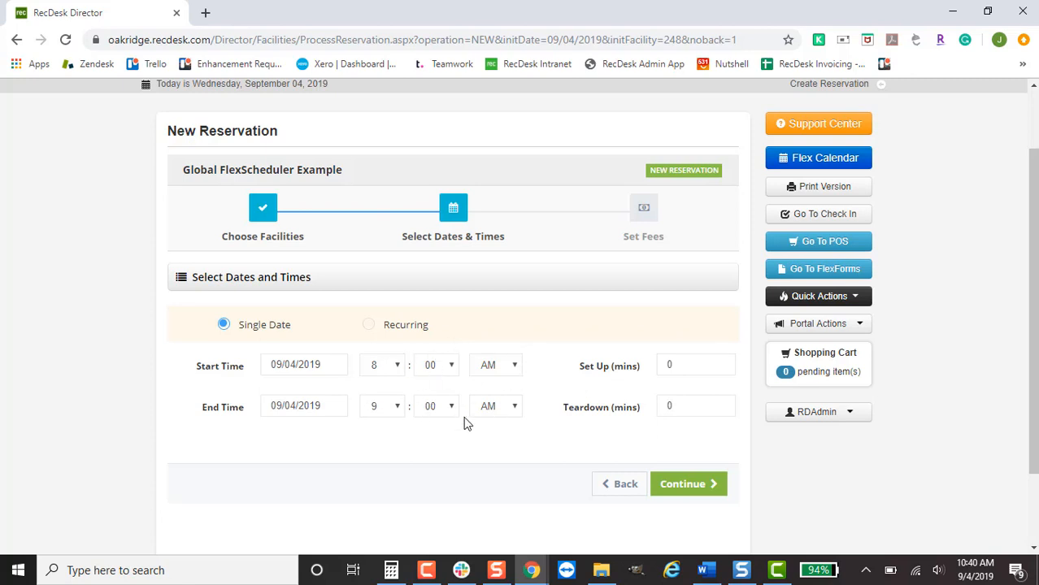
- Set the reservation's end time to 12:00 PM, with 30 minutes each for setup and teardown
left_click(383, 405)
left_click(389, 381)
left_click(505, 408)
left_click(496, 453)
left_click(603, 373)
type("30")
left_click(638, 410)
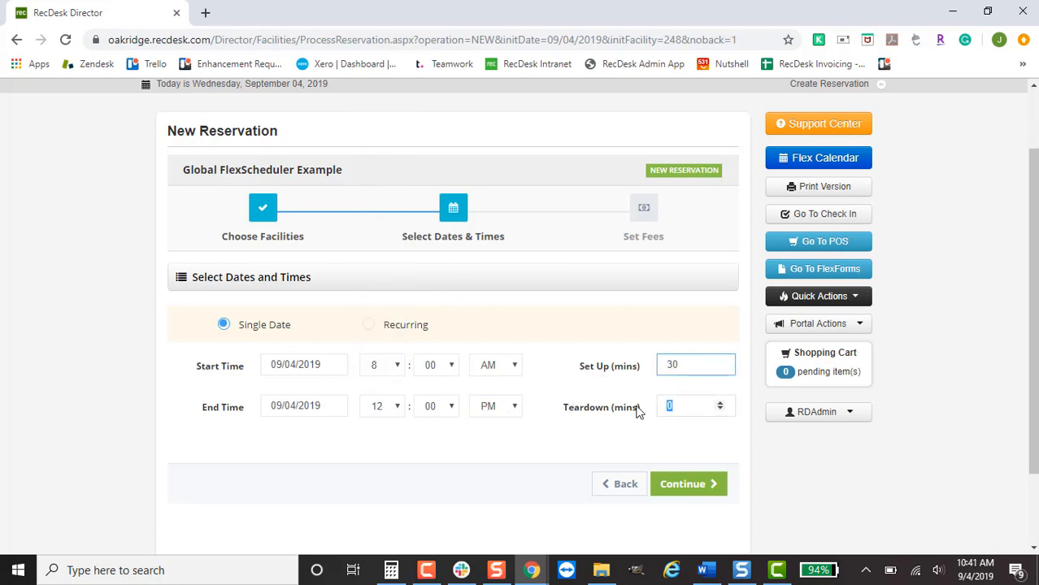
type("30")
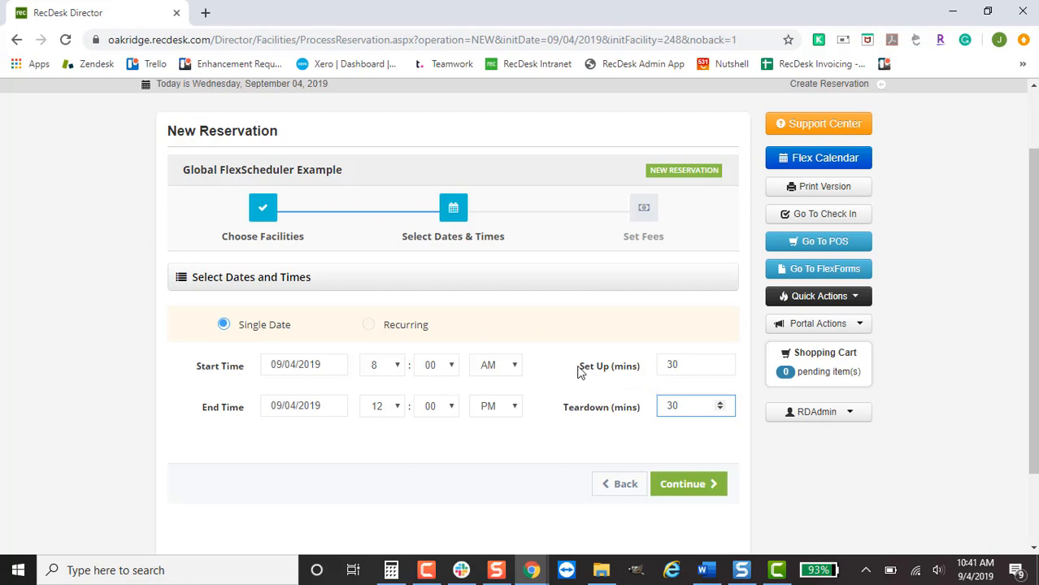
- Make the reservation recurring weekly on Wednesdays, ending after 3 occurrences per facility
left_click(403, 327)
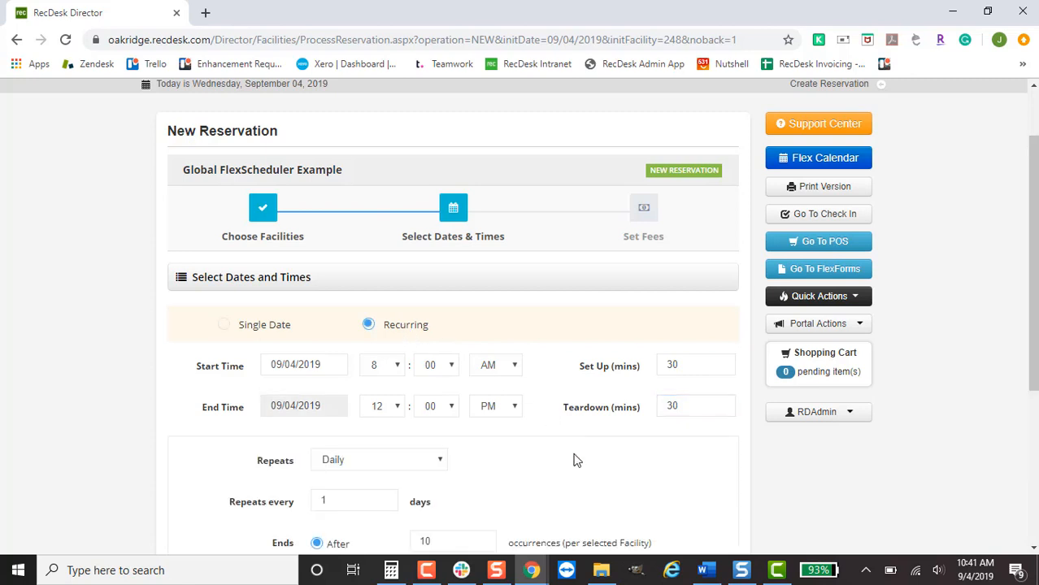
scroll(575, 457, "down", 2)
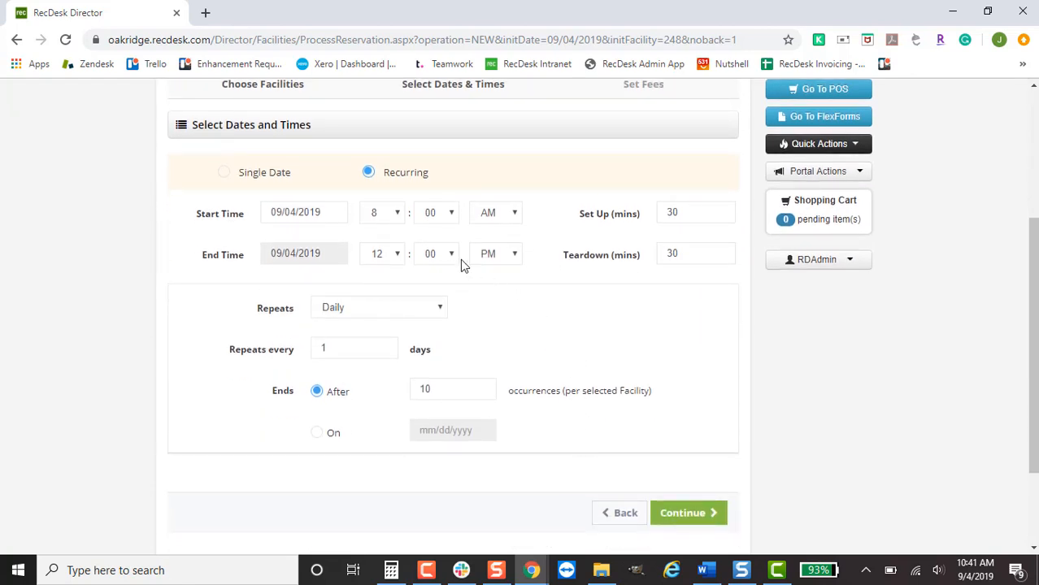
left_click(406, 308)
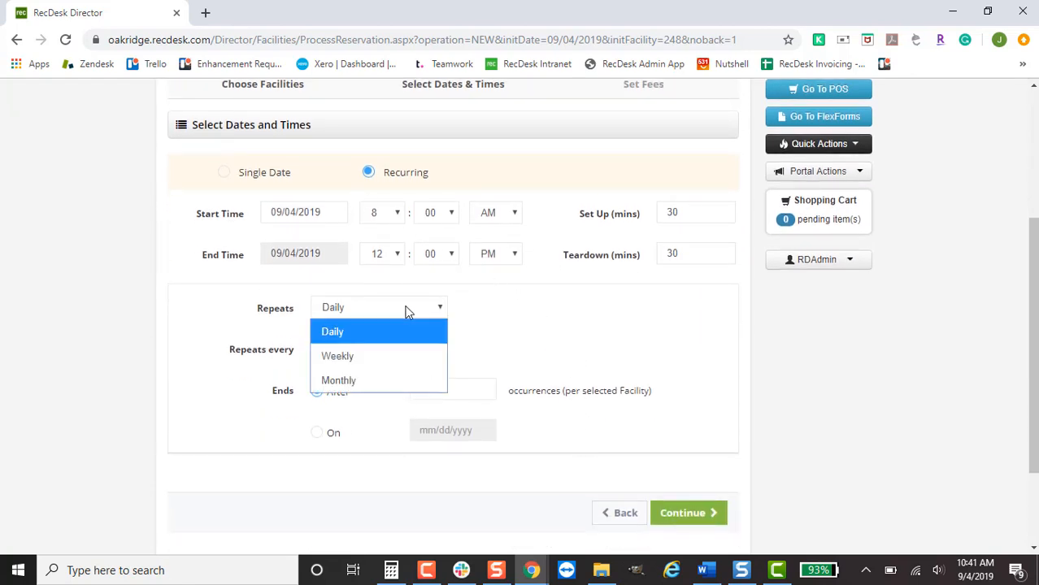
left_click(399, 366)
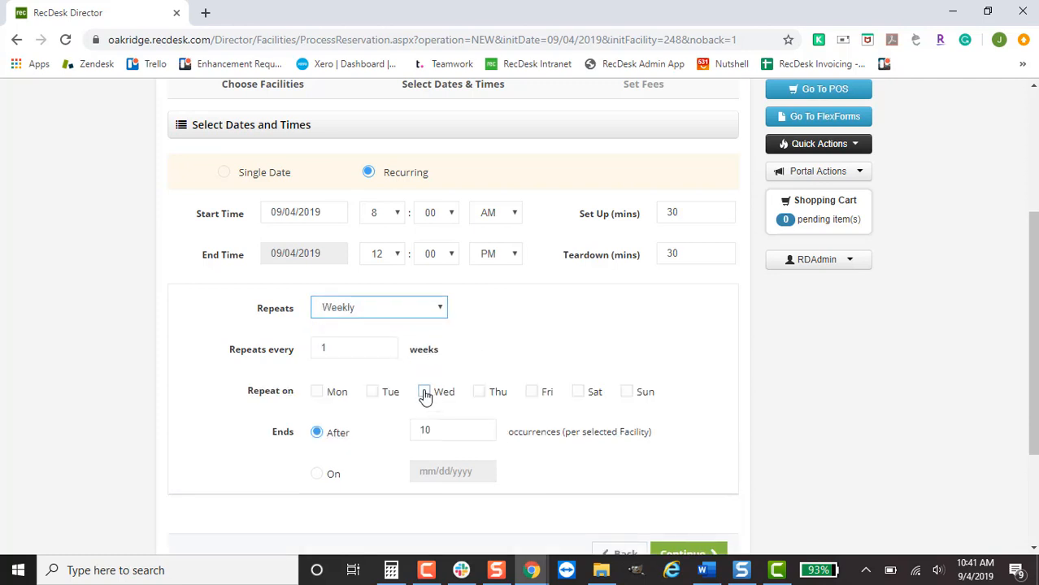
left_click(424, 392)
double_click(439, 429)
type("3")
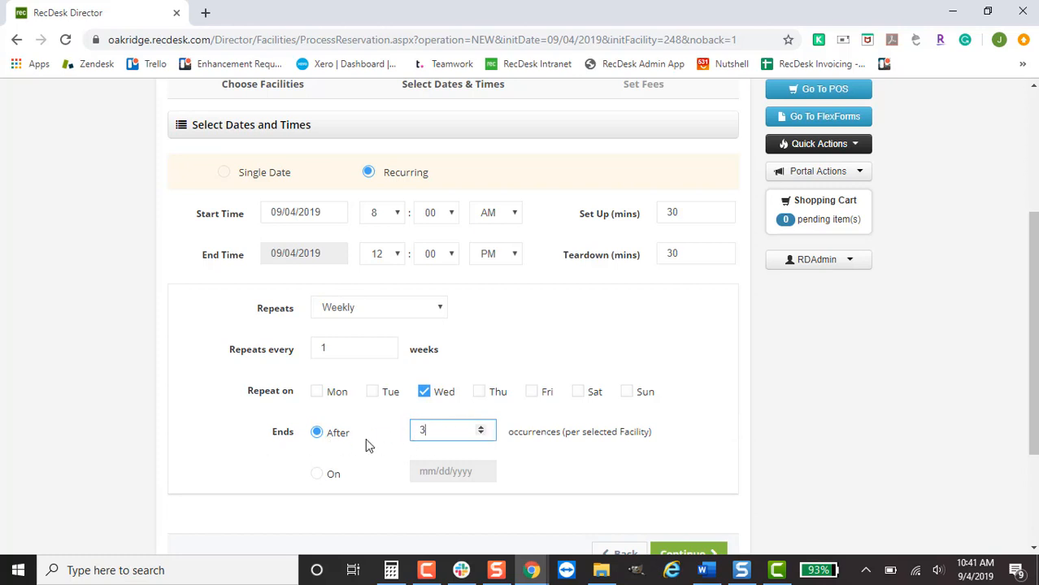
- Change the recurrence to end on 09/19/2019 and continue to the fees
left_click(320, 475)
left_click(452, 471)
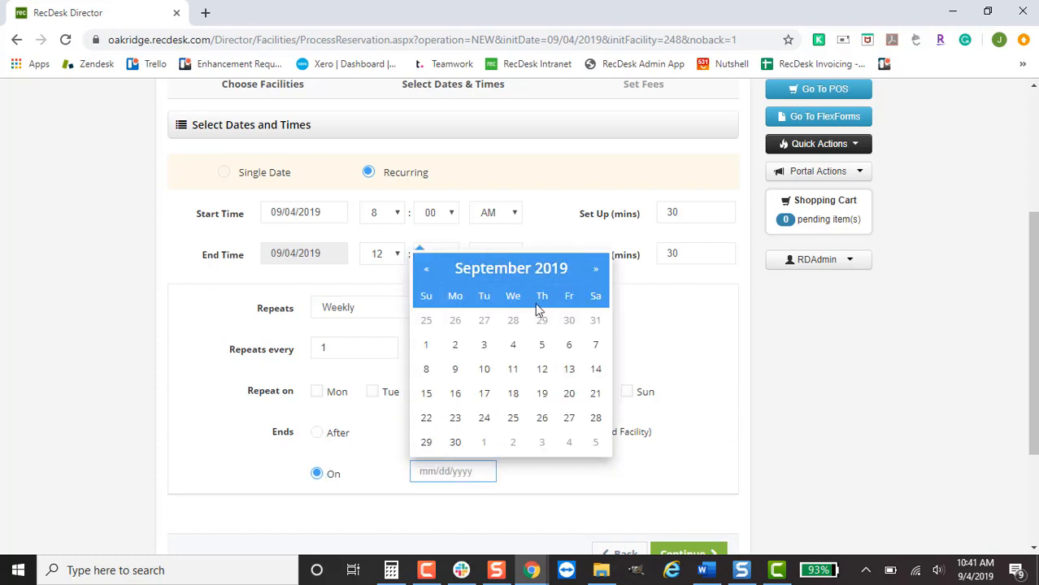
left_click(542, 393)
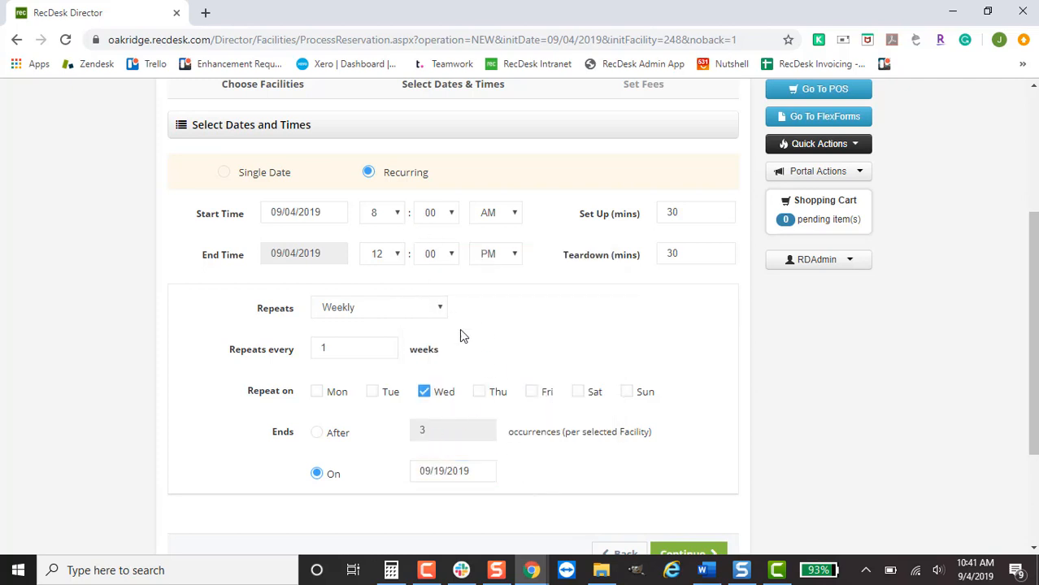
scroll(795, 415, "down", 1)
left_click(710, 480)
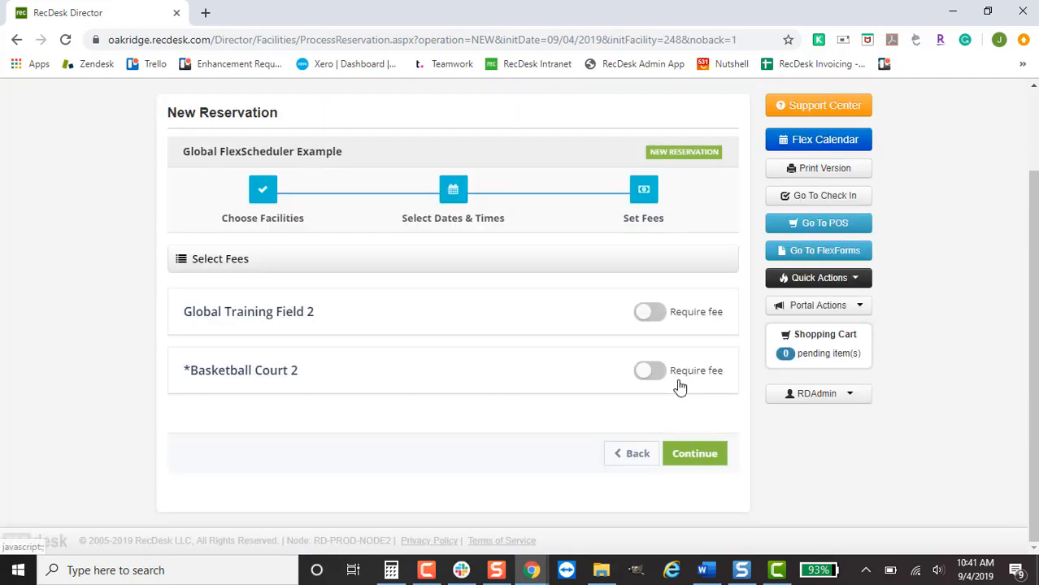
- Require a fee for Global Training Field 2 and choose Rental Fee (Resident) at $15.00 per hour
left_click(655, 311)
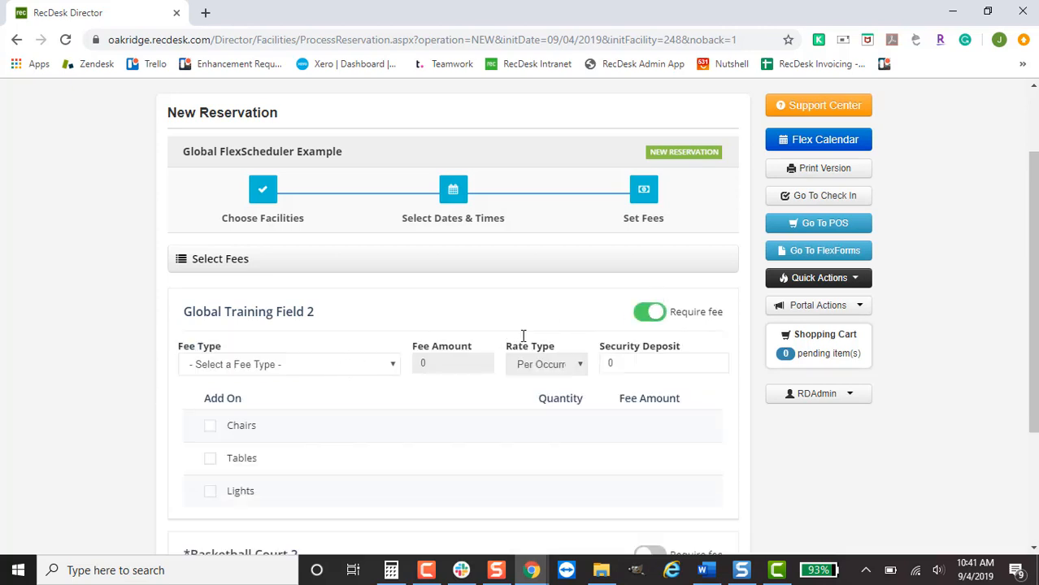
left_click(344, 367)
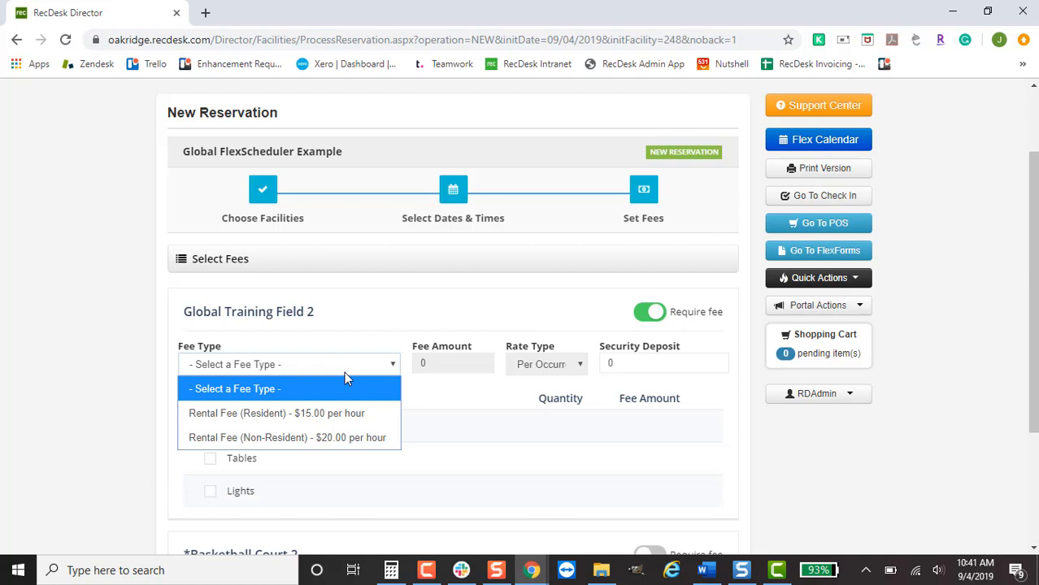
left_click(348, 417)
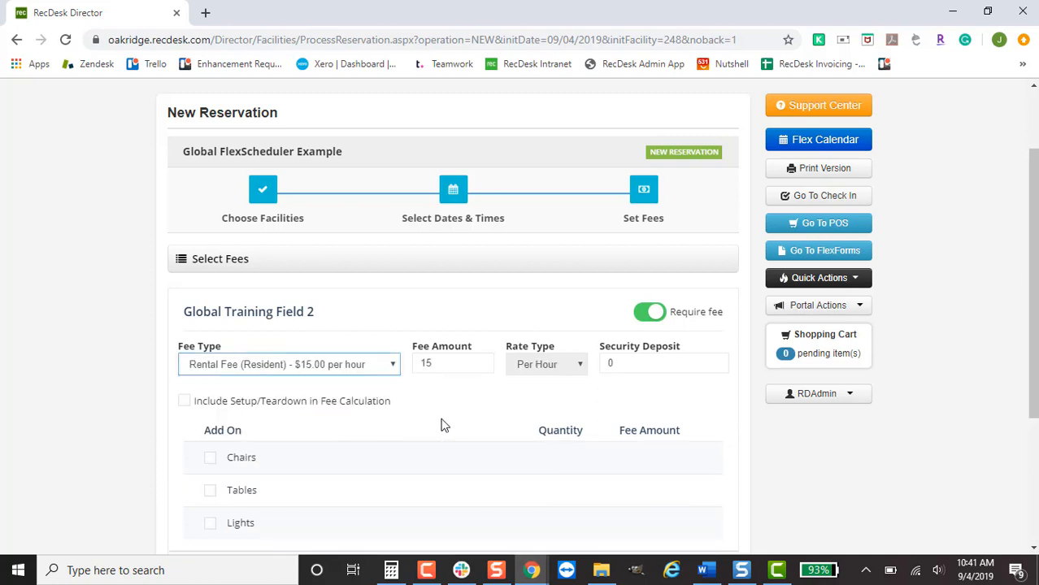
- Try Rental Fee (Non-Resident) at $20.00 per hour for Global Training Field 2, and return to the resident fee
left_click(382, 367)
left_click(363, 441)
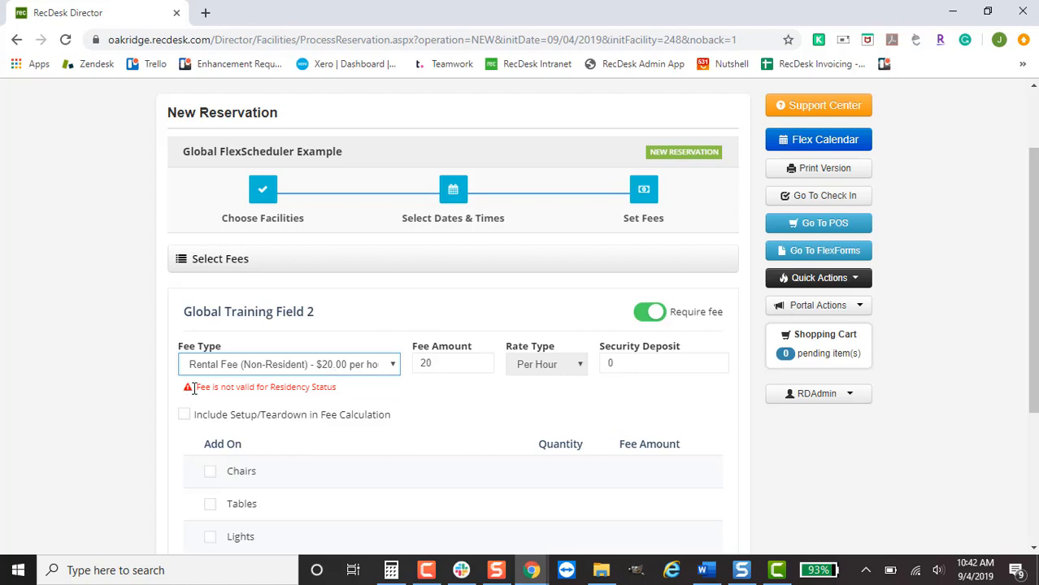
left_click_drag(203, 389, 424, 388)
left_click(383, 364)
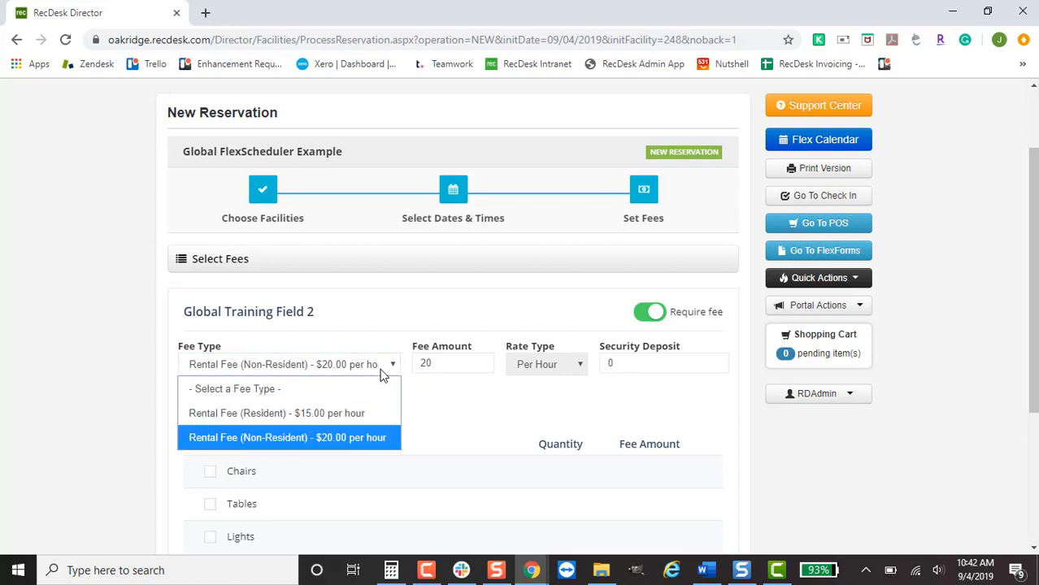
left_click(370, 412)
- Set the security deposit for Global Training Field 2 to 30
left_click_drag(637, 364, 573, 364)
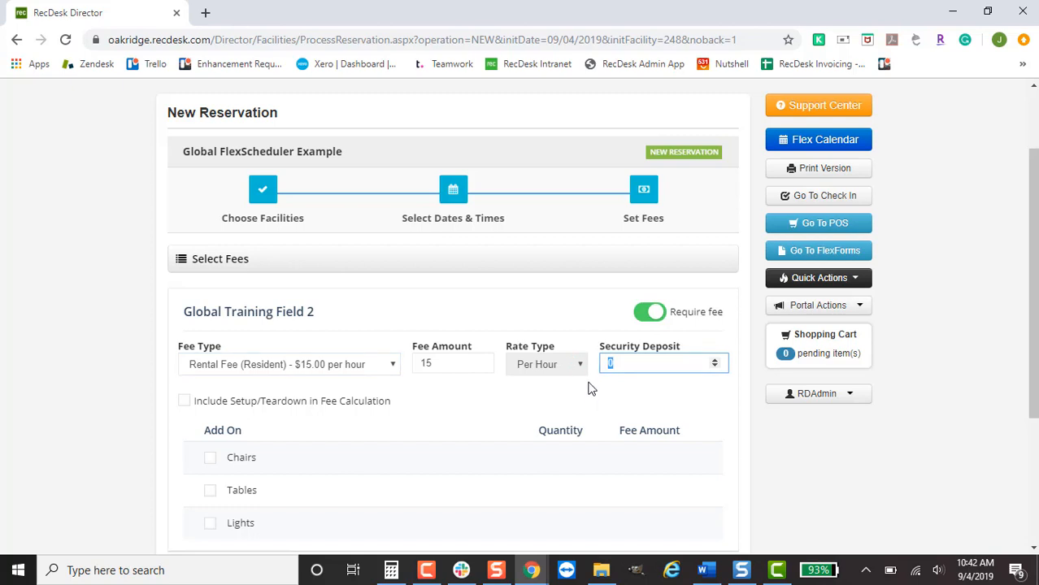
type("30")
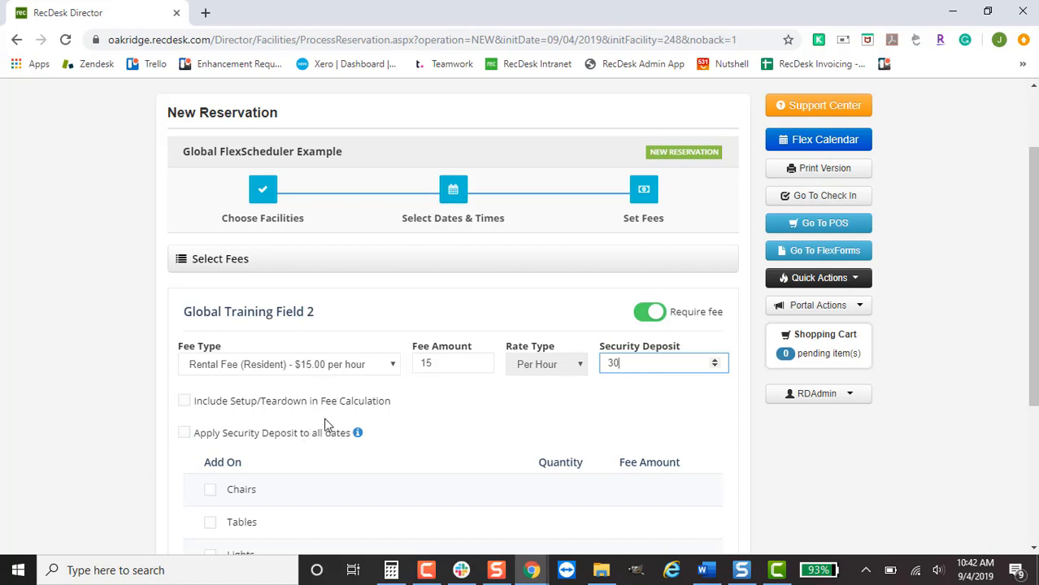
scroll(429, 378, "down", 1)
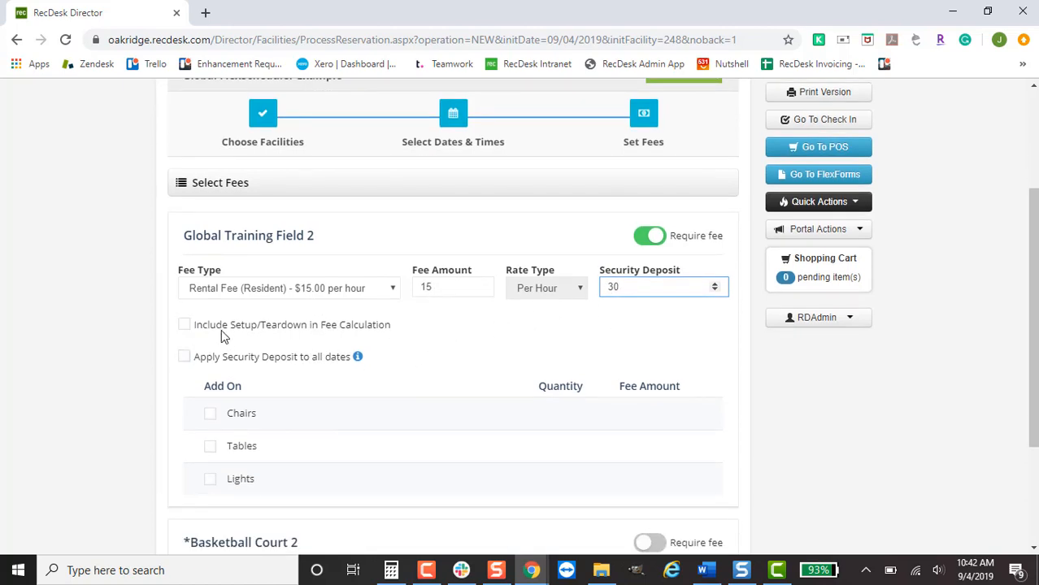
- Include setup/teardown in the fee calculation for Global Training Field 2 and add 50 chairs and 5 tables as add-ons
left_click(293, 330)
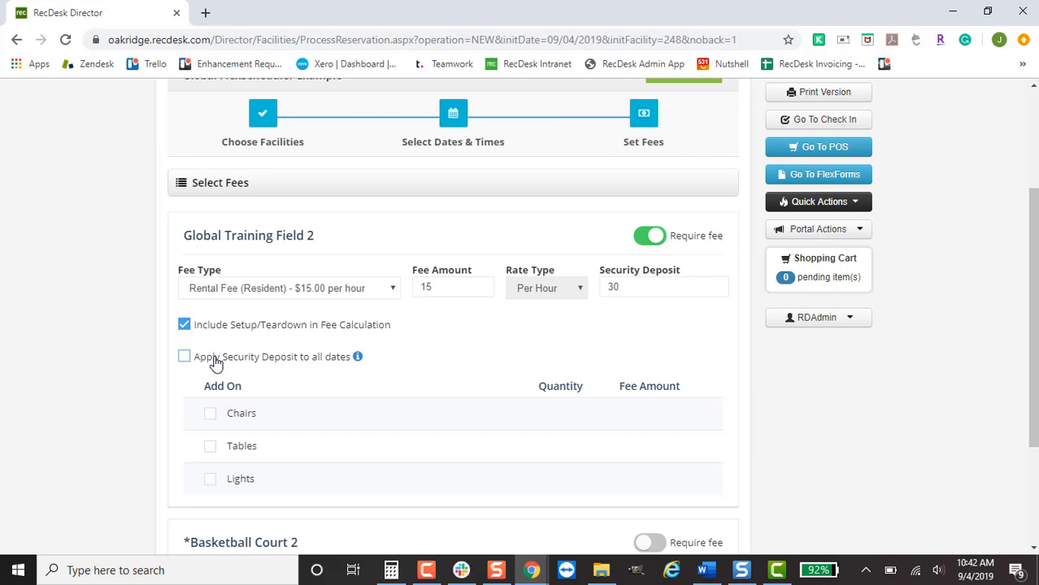
scroll(519, 317, "down", 1)
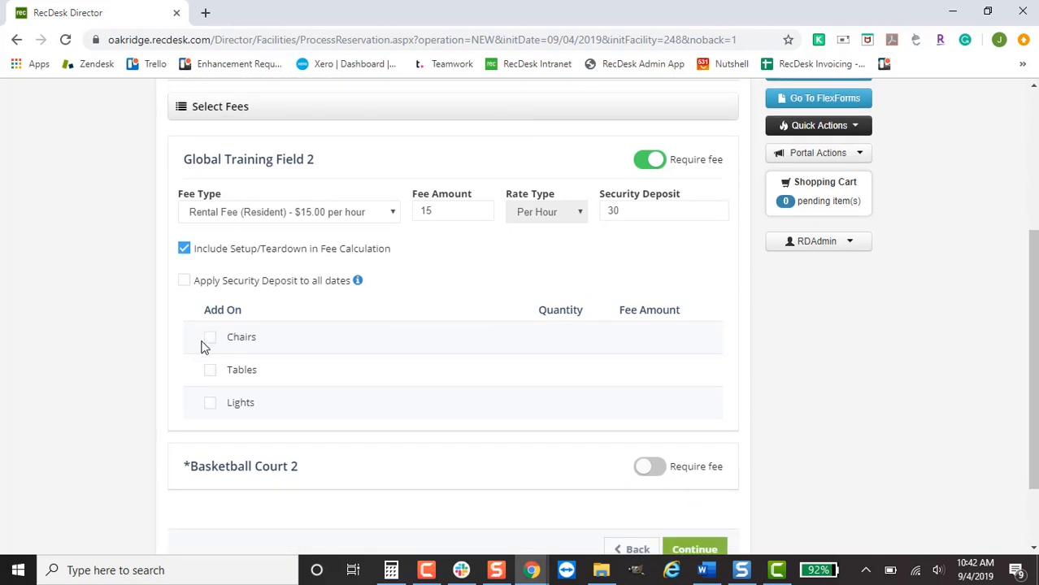
left_click(211, 374)
double_click(581, 342)
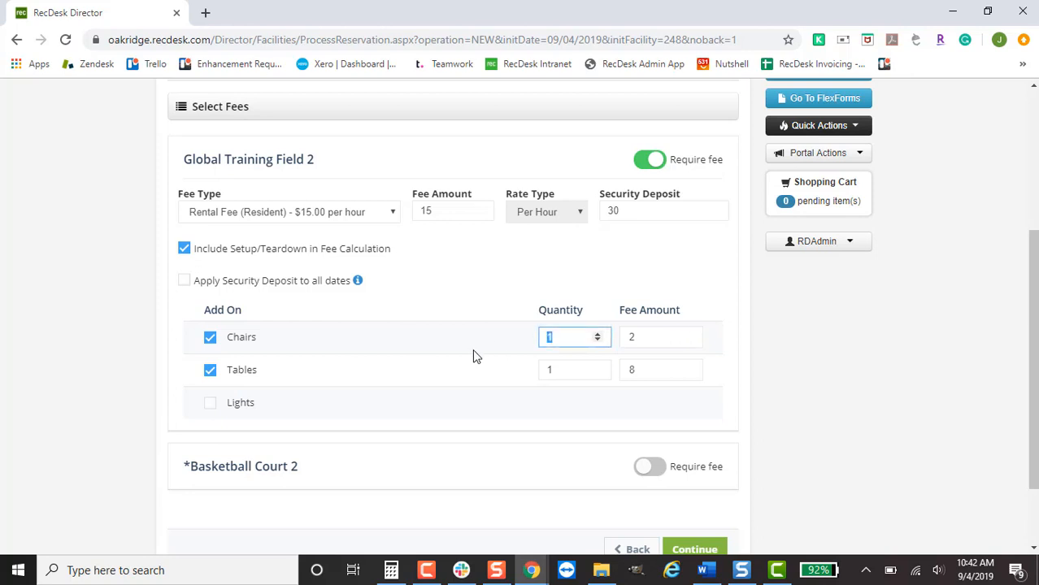
type("50")
double_click(549, 370)
type("5")
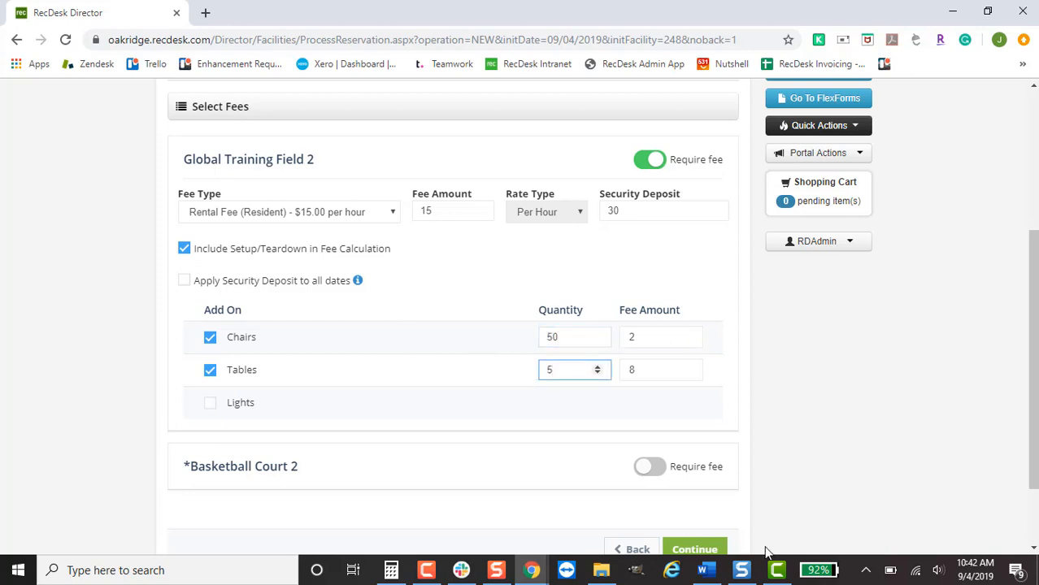
- Require a fee for *Basketball Court 2 and choose the Team Fee at $30.00 per hour
left_click(650, 467)
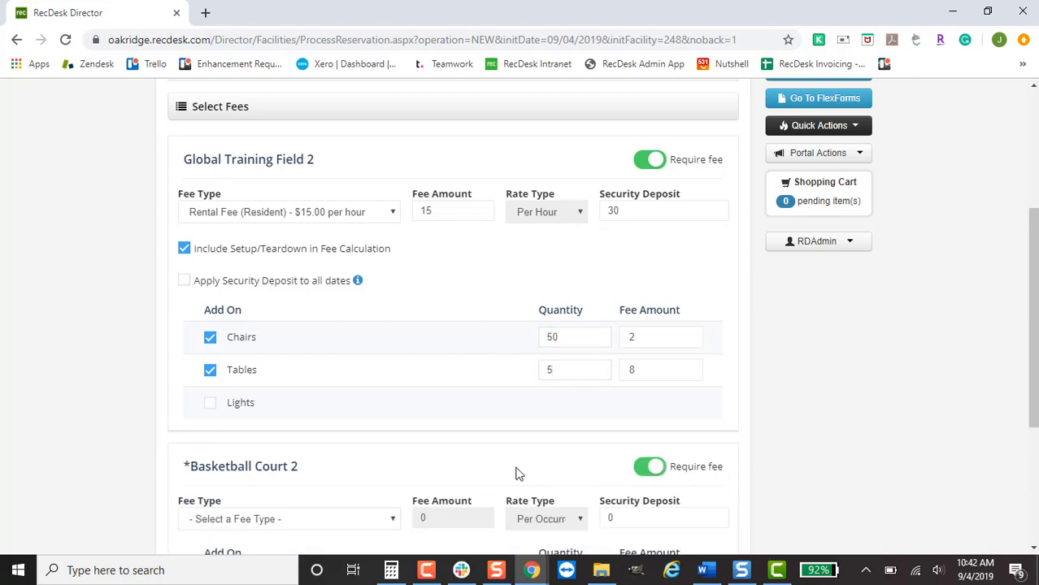
scroll(514, 474, "down", 2)
left_click(277, 272)
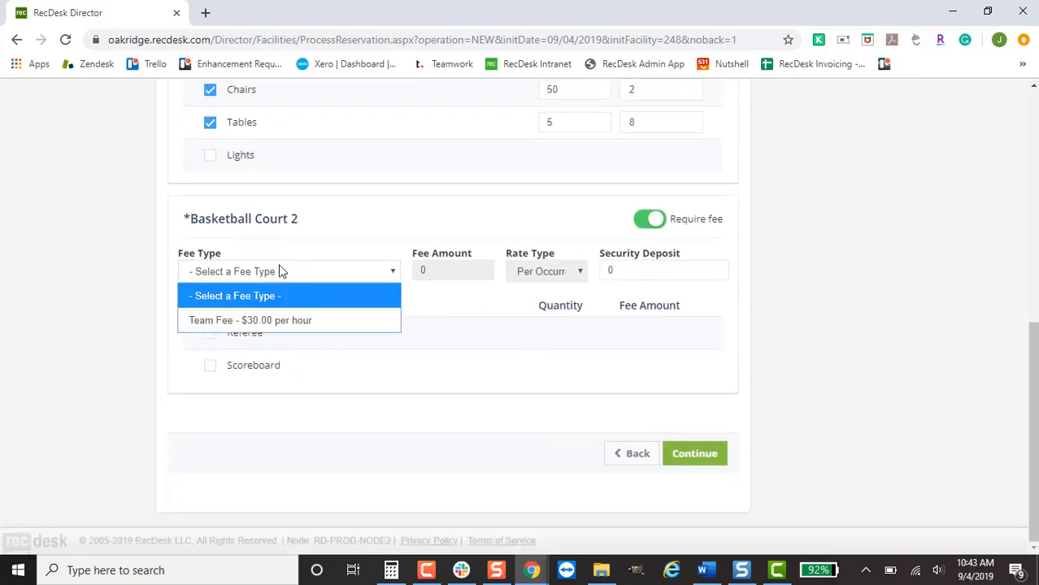
left_click(334, 321)
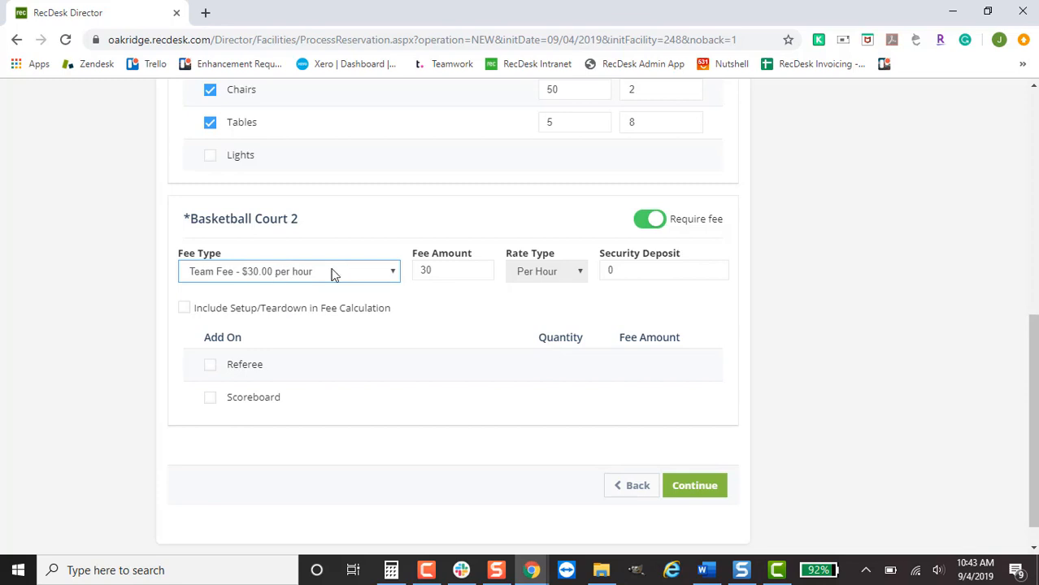
- Add the Referee and Scoreboard add-ons to *Basketball Court 2 and continue to the reservation summary
left_click(246, 368)
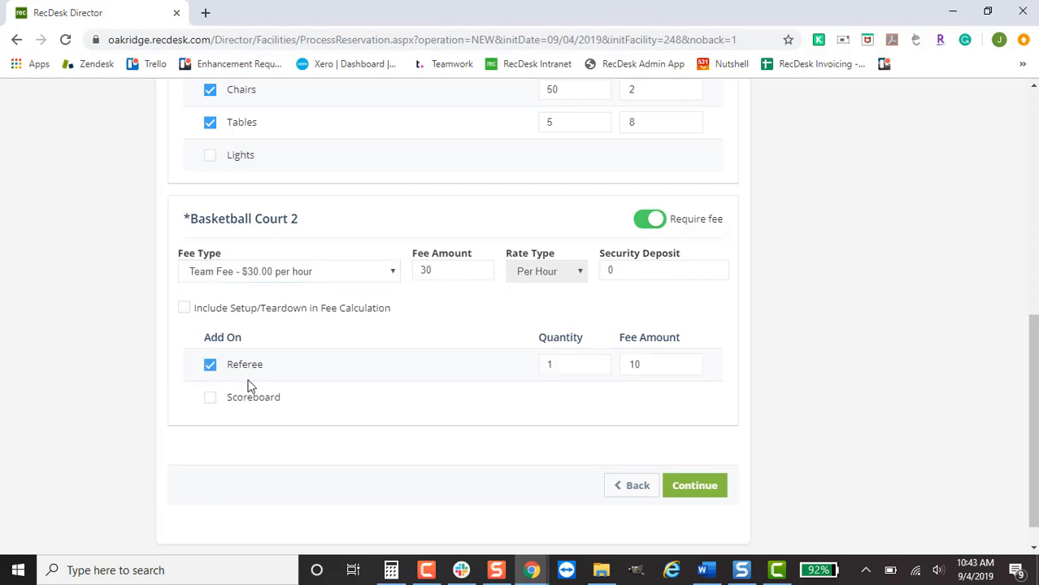
left_click(254, 399)
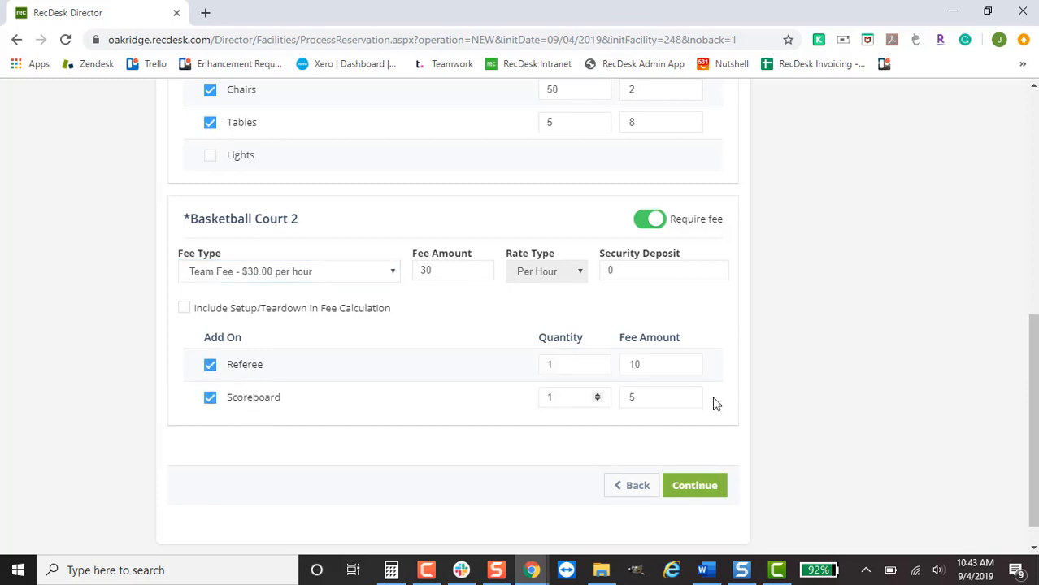
left_click(721, 492)
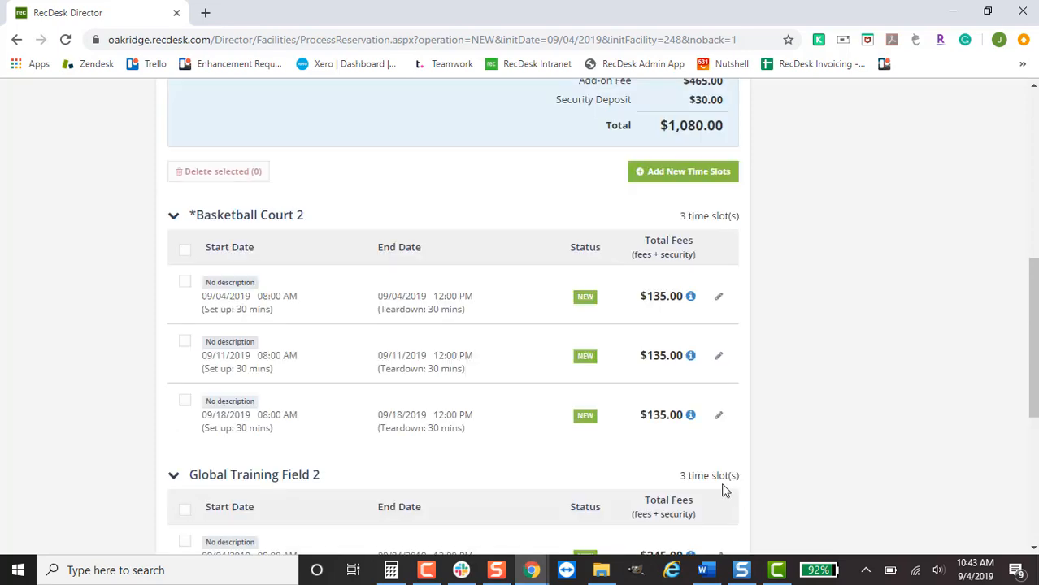
- Delete the 09/11/2019 time slot of *Basketball Court 2 from the reservation schedule
scroll(723, 490, "up", 4)
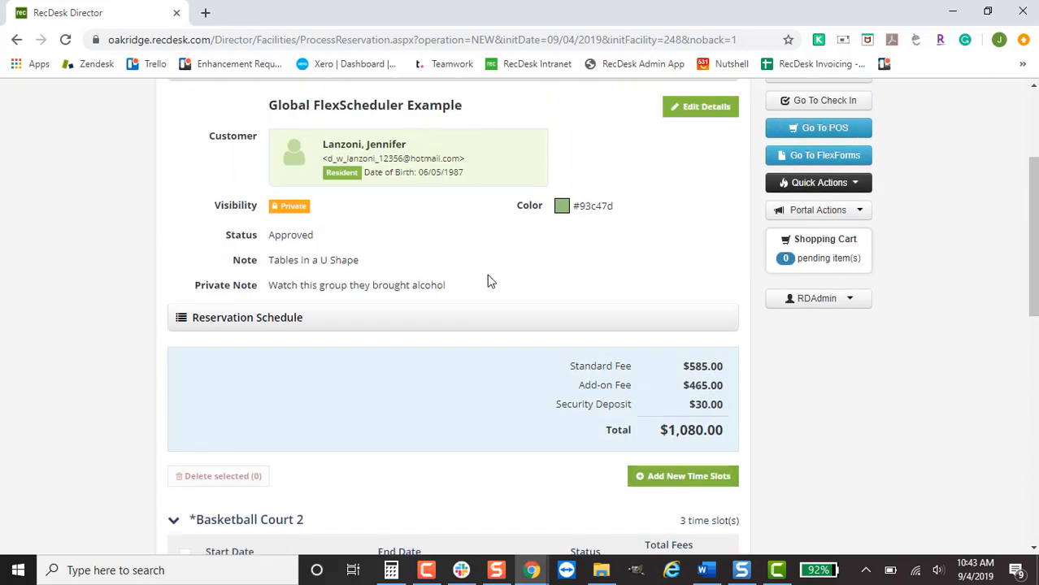
scroll(677, 375, "down", 1)
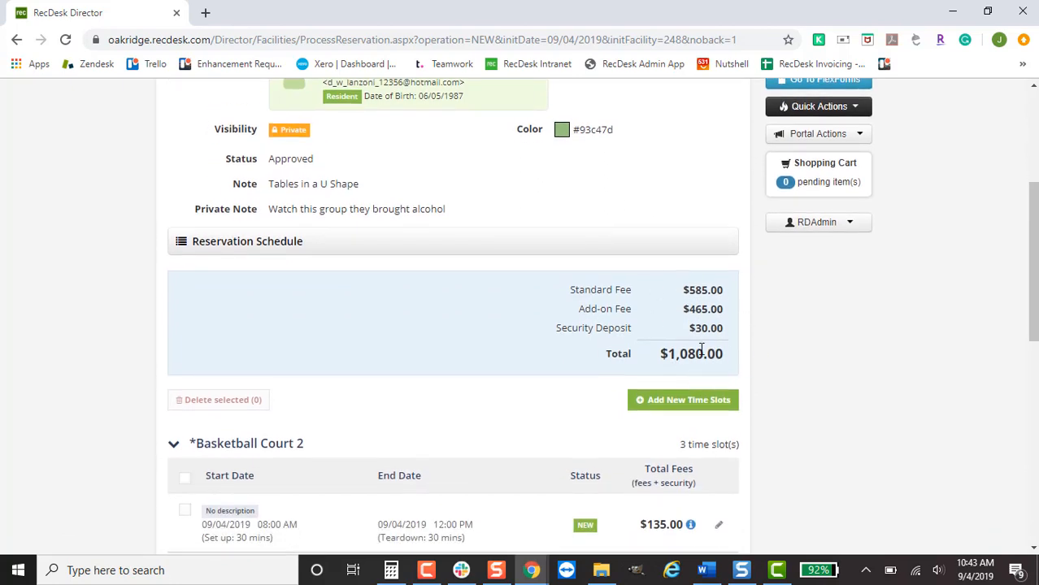
scroll(602, 348, "down", 2)
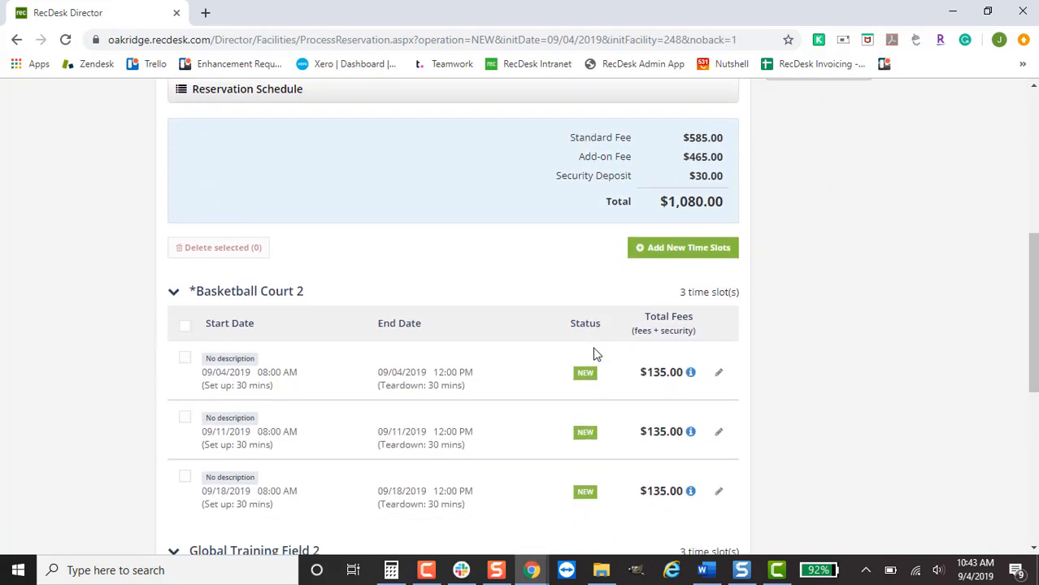
scroll(593, 354, "down", 3)
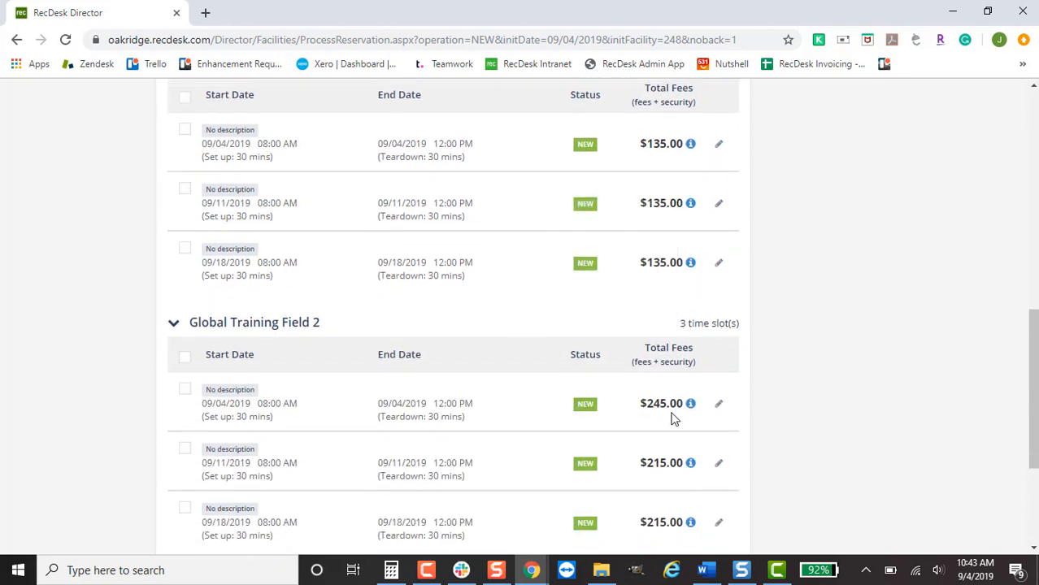
scroll(690, 428, "up", 3)
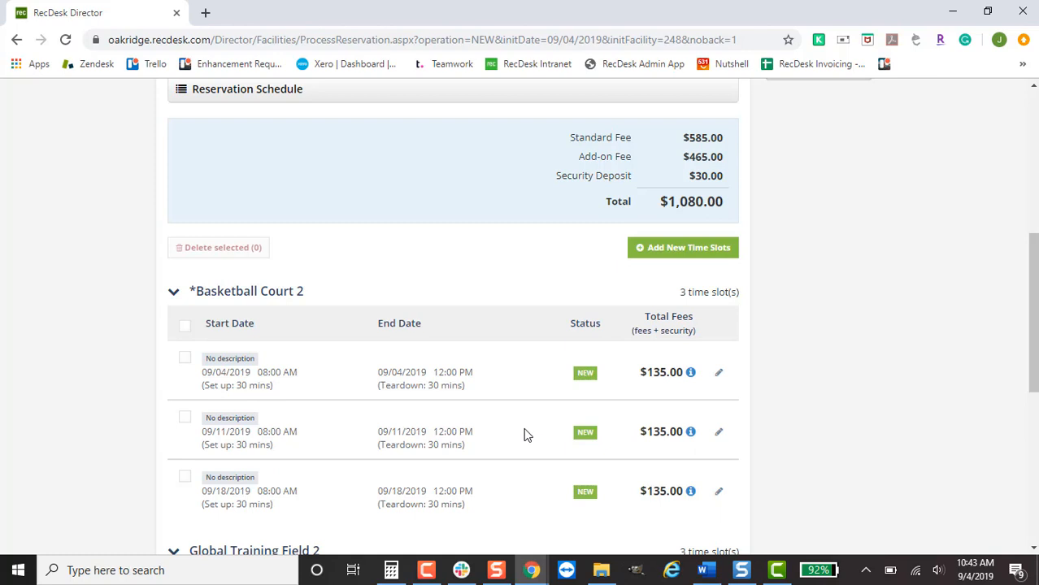
left_click(185, 419)
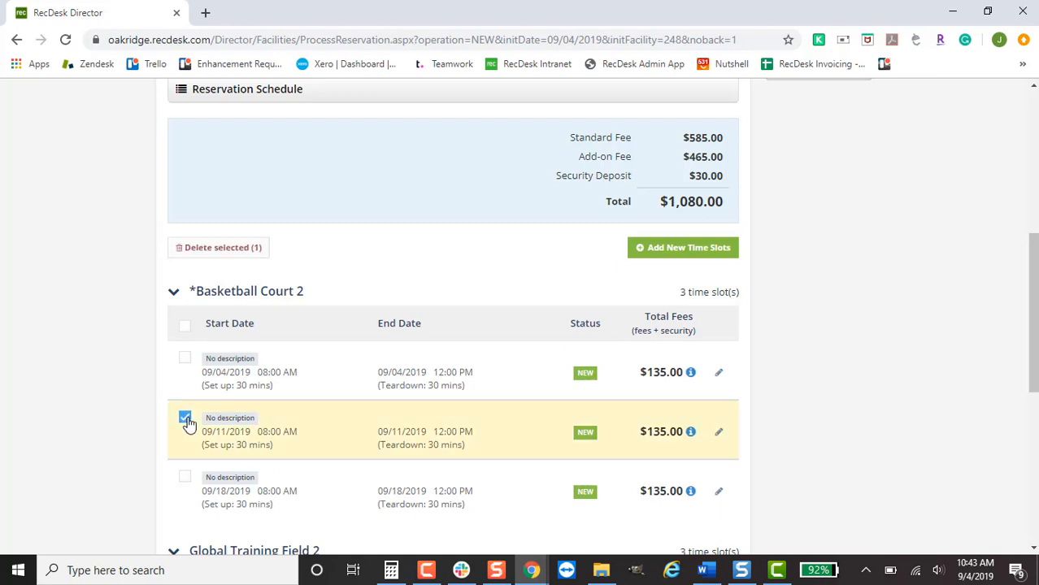
left_click(233, 259)
left_click(597, 142)
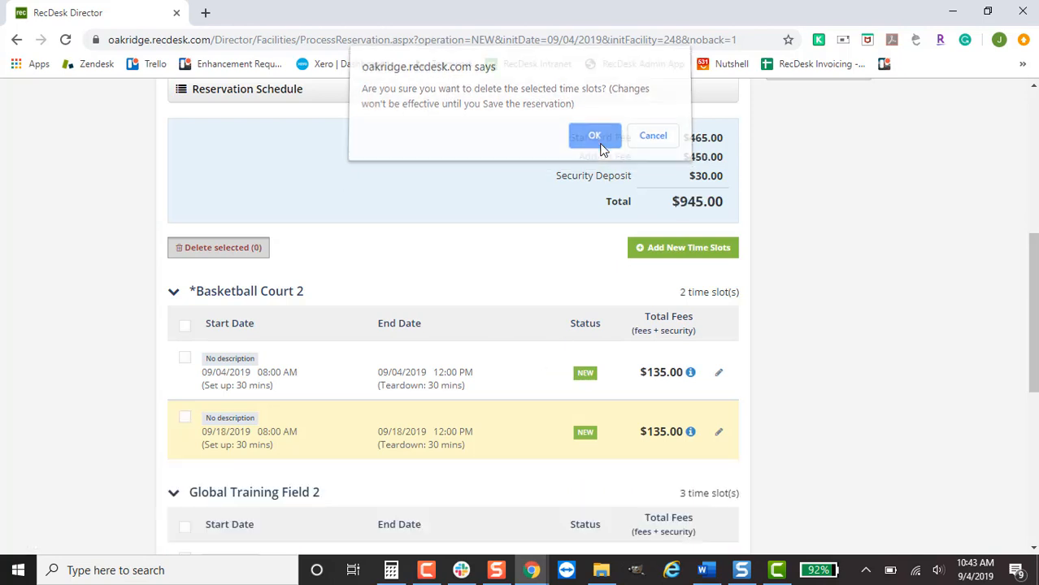
- Change the start and end dates of Global Training Field 2's 09/11/2019 time slot to 09/12/2019 and save the changes
scroll(557, 423, "down", 3)
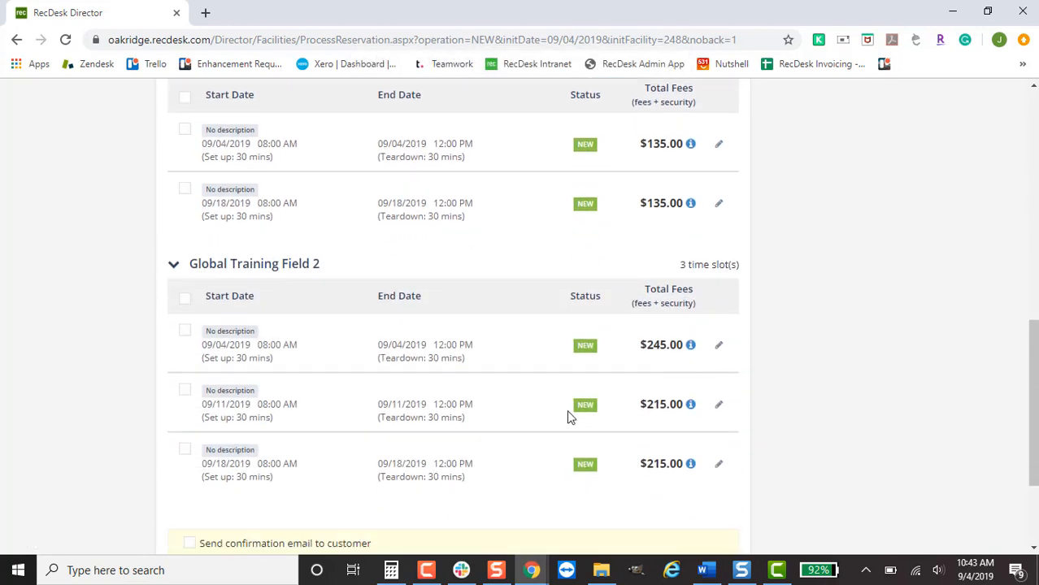
left_click(719, 406)
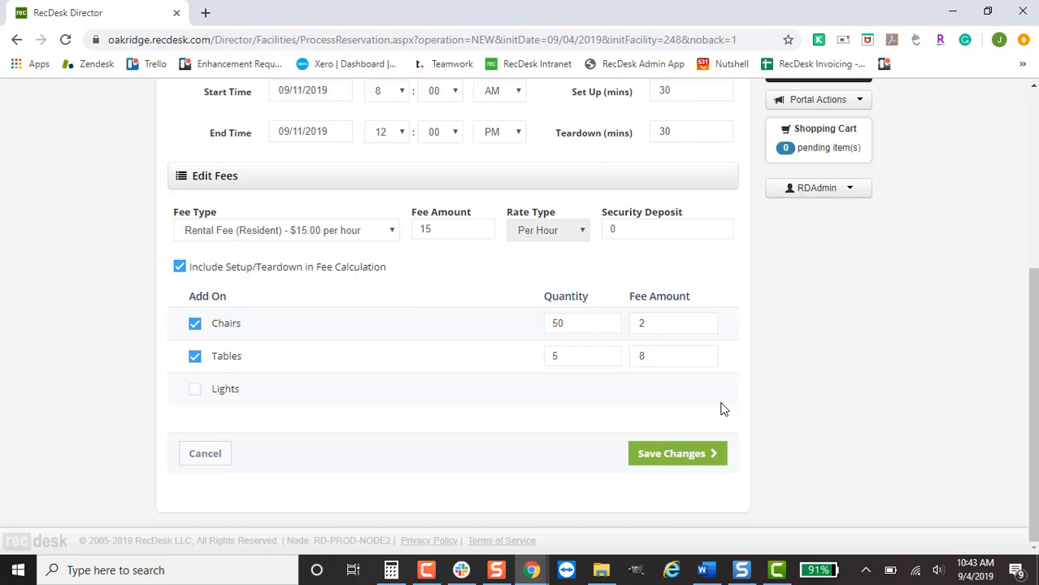
scroll(603, 411, "up", 1)
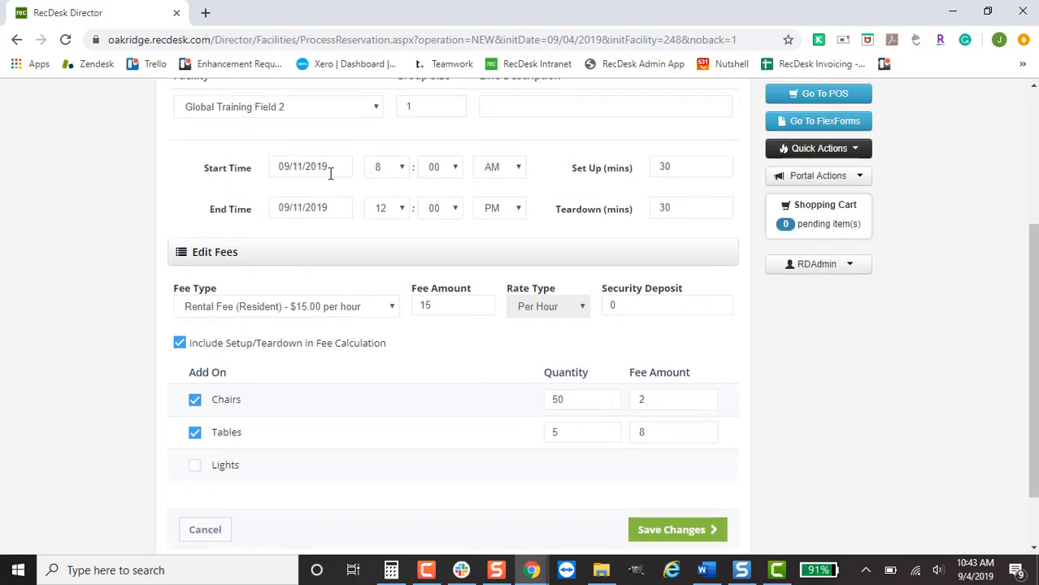
left_click(335, 166)
left_click(401, 297)
left_click(331, 203)
left_click(402, 338)
left_click(677, 529)
- Save the reservation, review the conflicting time slots and save again despite the conflicts to add it to the cart
scroll(740, 402, "down", 5)
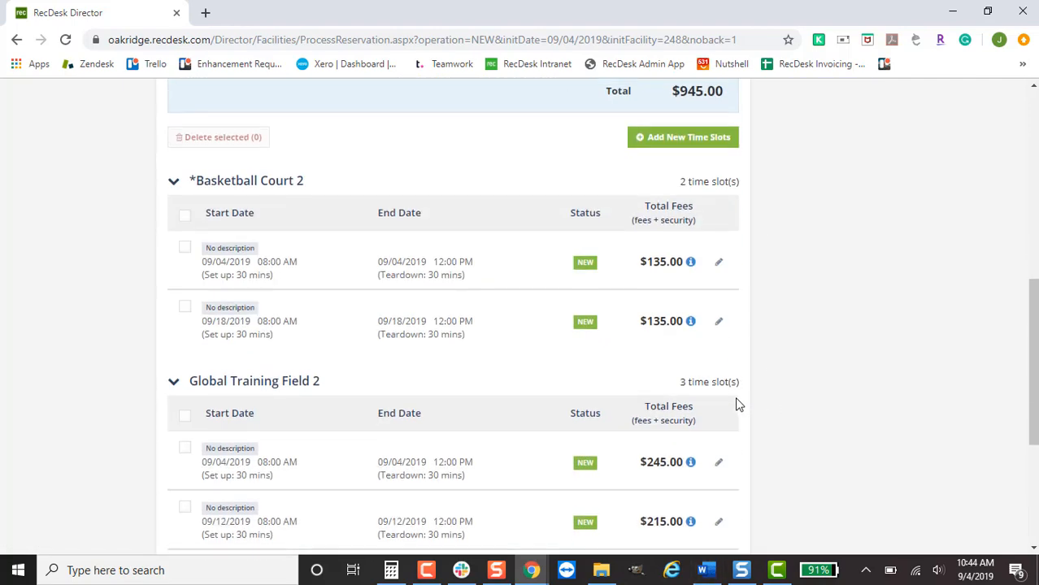
scroll(736, 404, "down", 1)
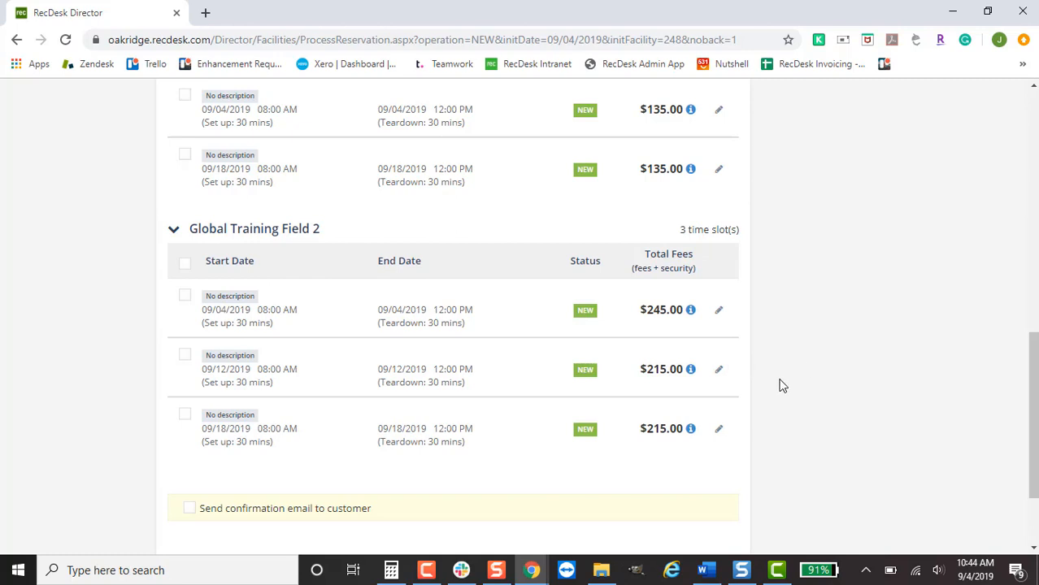
scroll(772, 391, "down", 2)
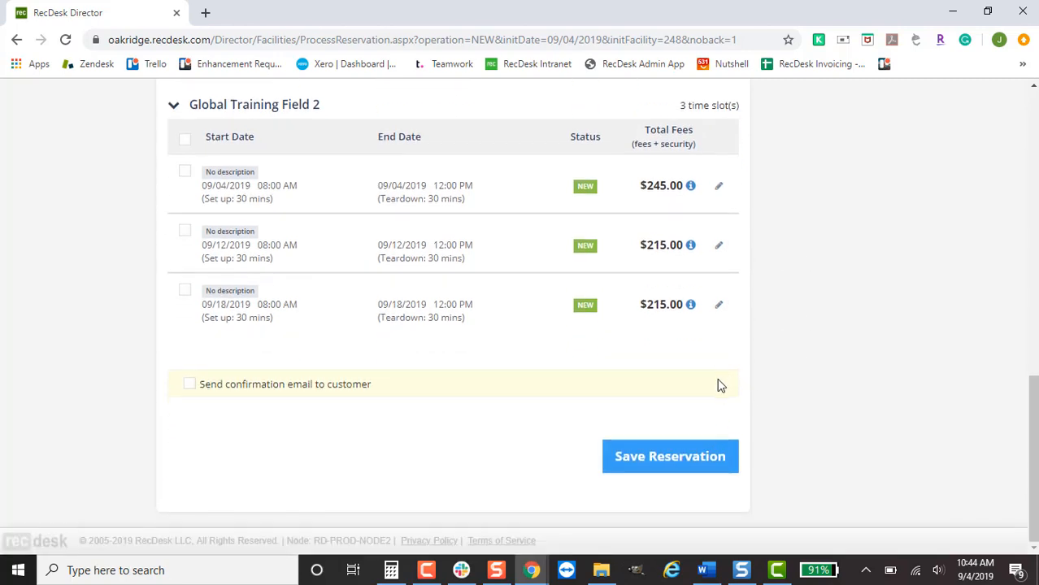
left_click(685, 449)
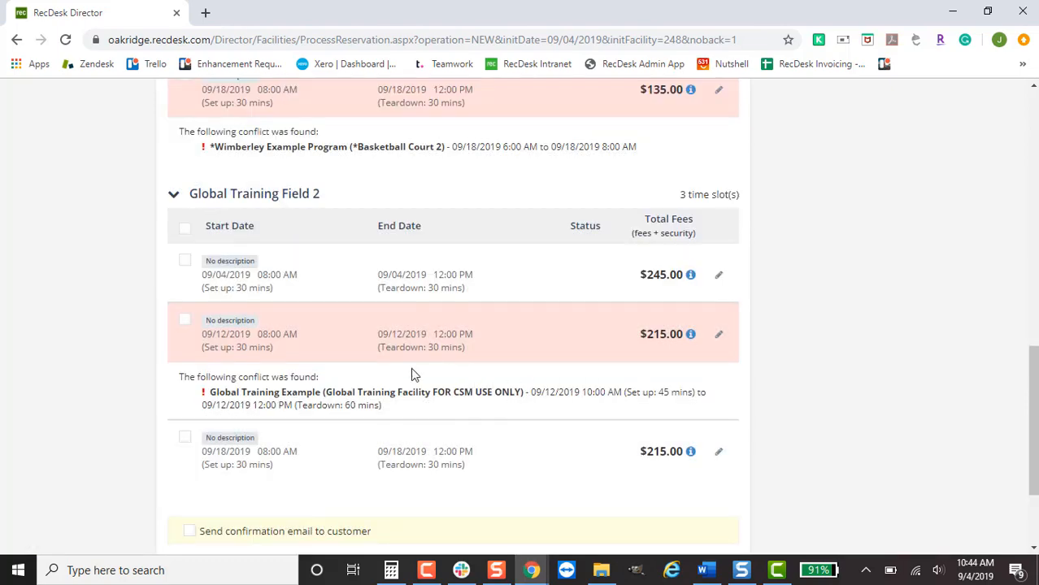
scroll(465, 420, "up", 1)
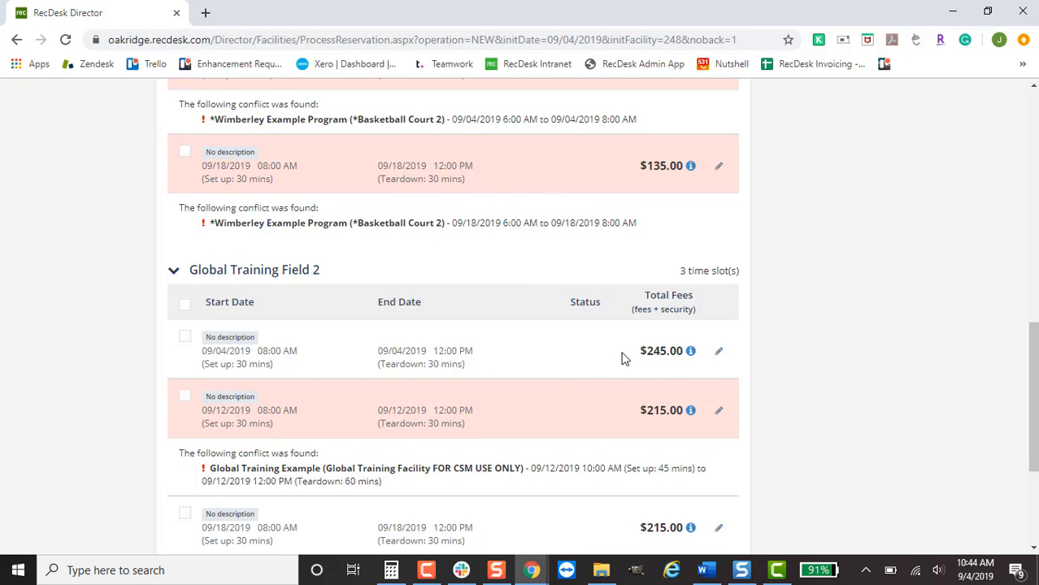
scroll(622, 355, "down", 3)
left_click(666, 458)
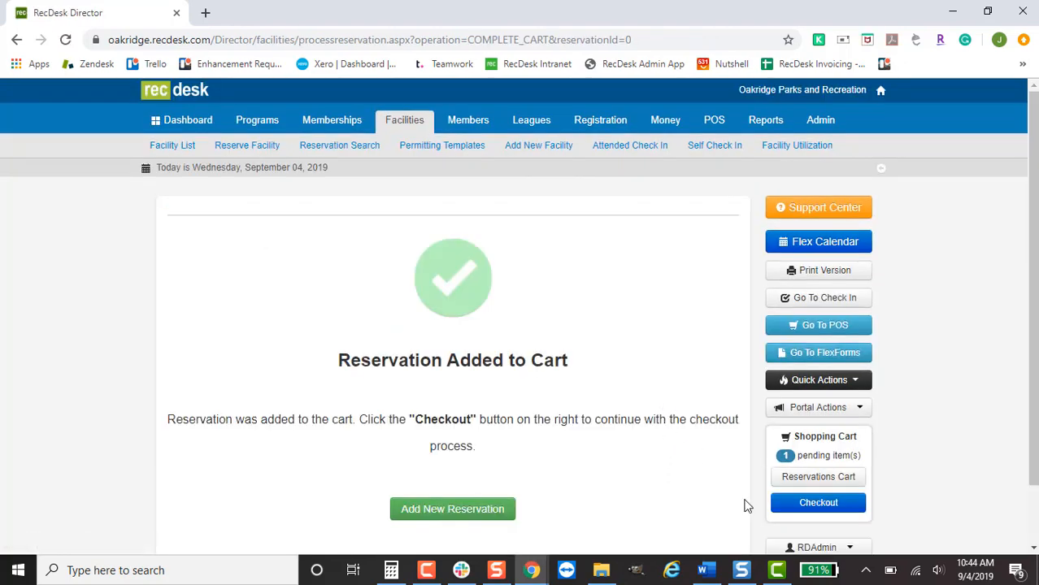
- Check out the cart without completing the required forms and create the invoice for the reservation
left_click(800, 503)
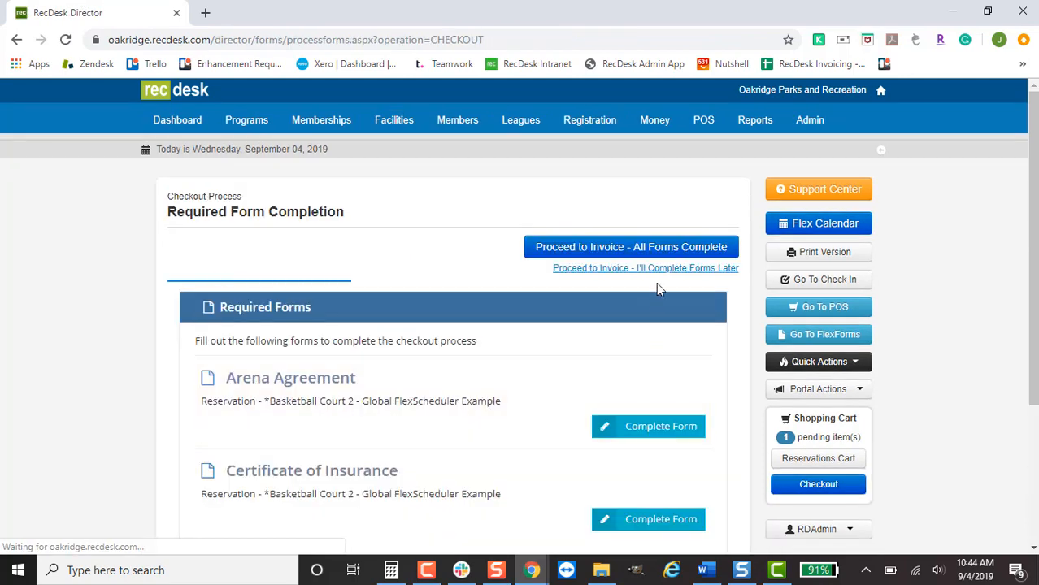
left_click(660, 269)
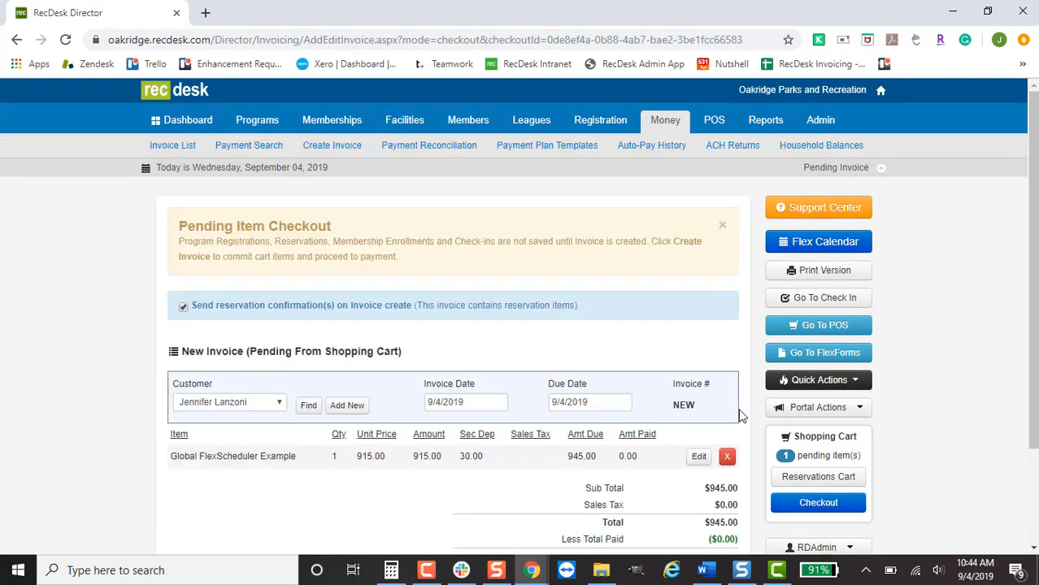
scroll(723, 415, "down", 2)
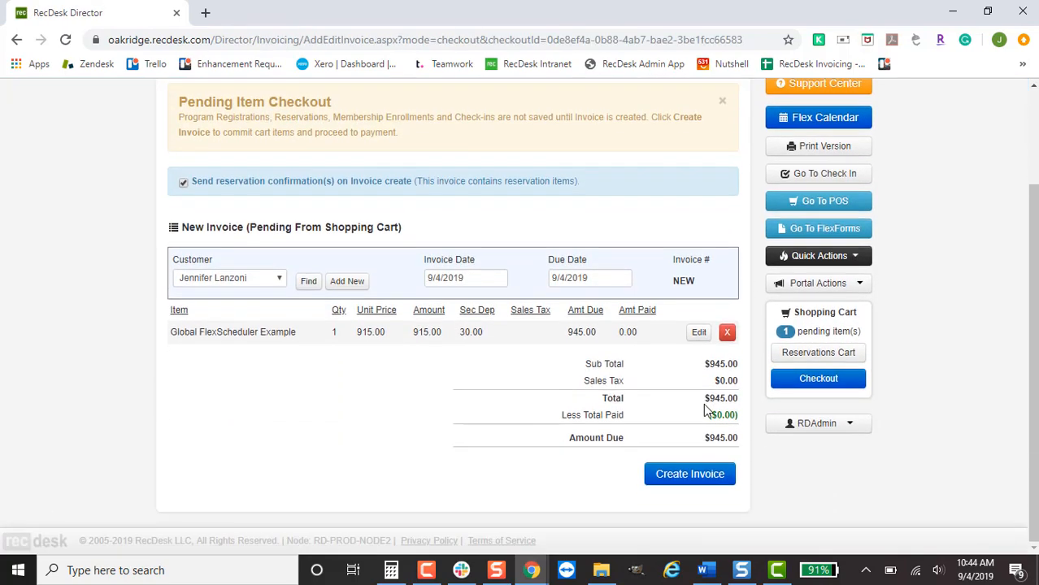
left_click(701, 475)
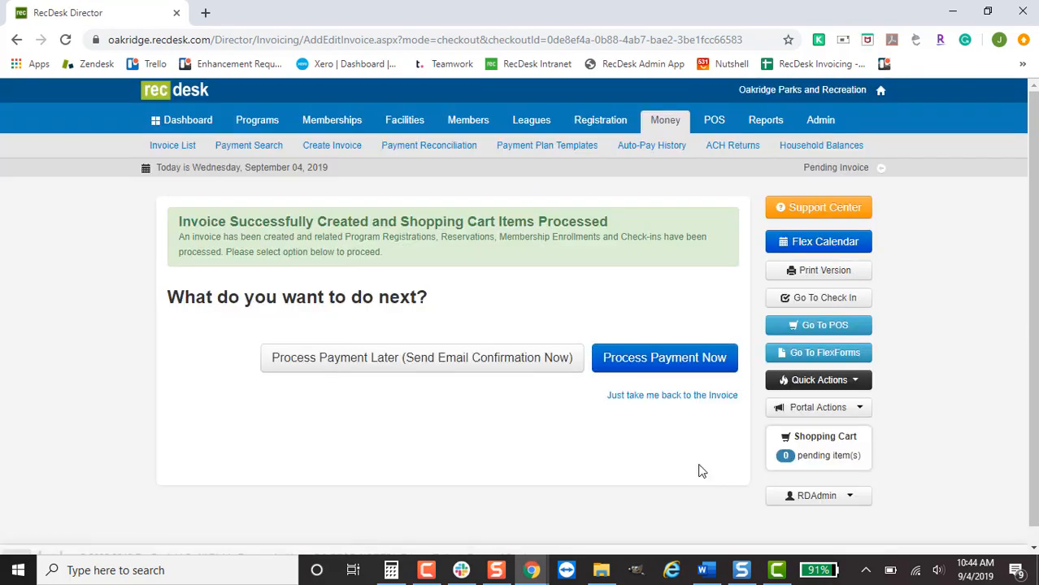
- Go back to the invoice, open the reservation's details from it and generate the facility permit for printing
left_click(710, 396)
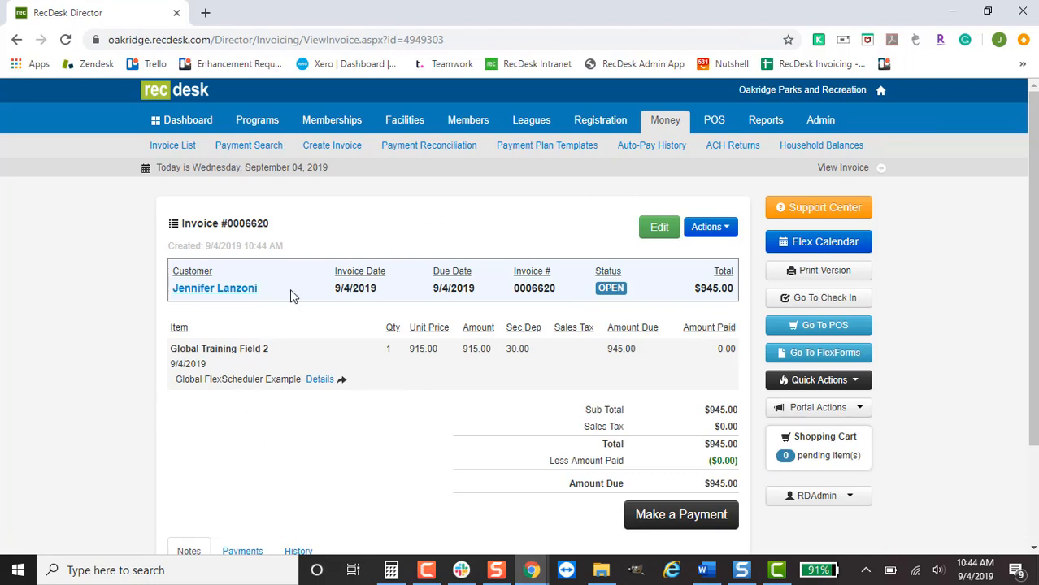
left_click(317, 380)
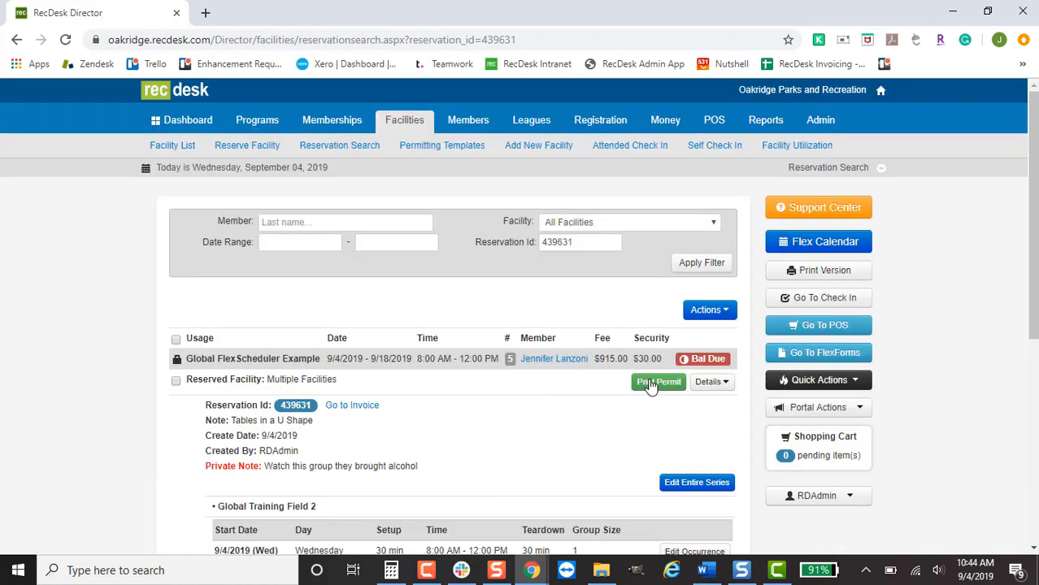
scroll(647, 407, "down", 3)
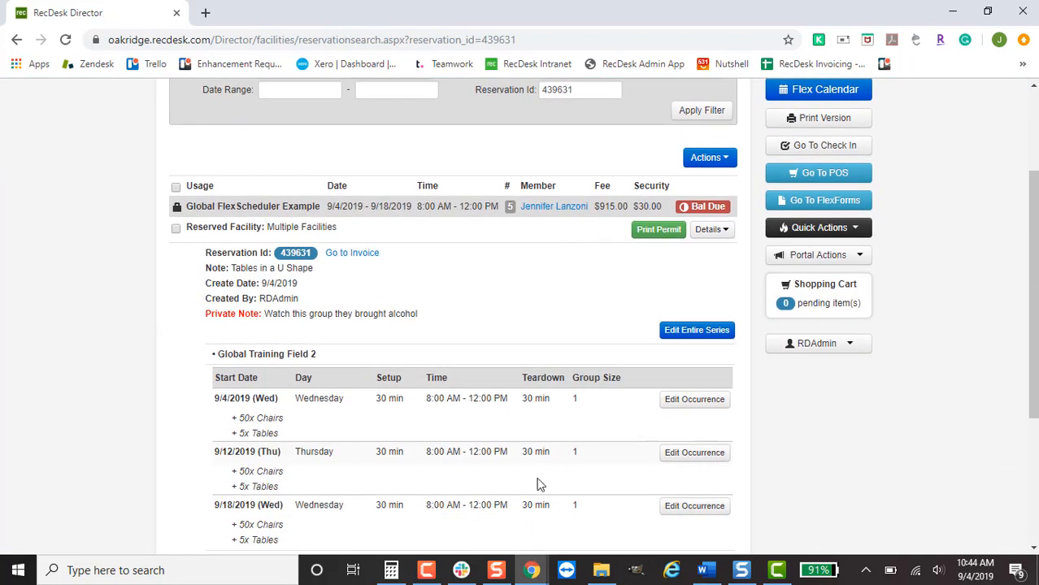
scroll(639, 322, "up", 2)
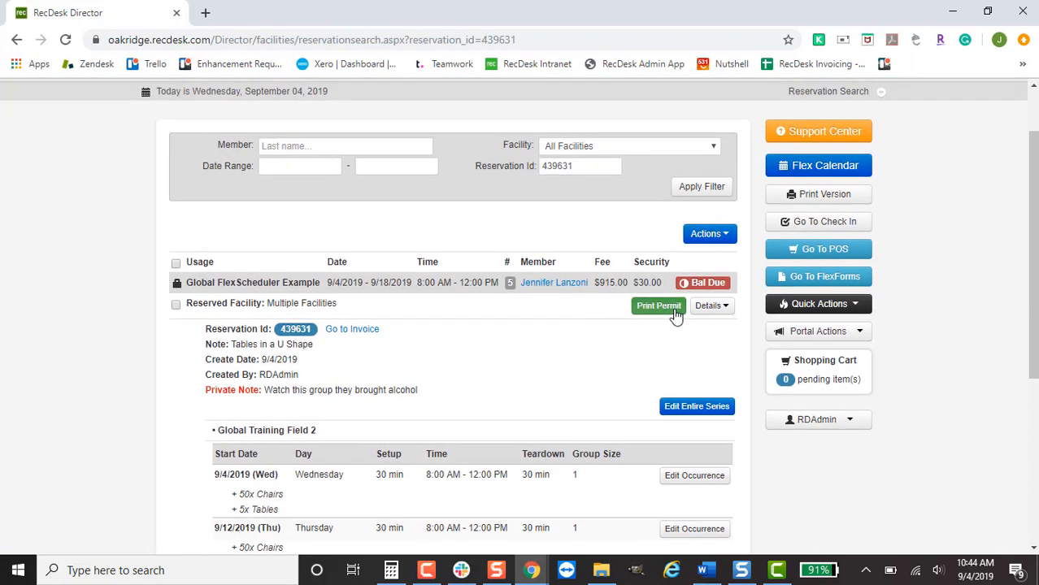
left_click(674, 316)
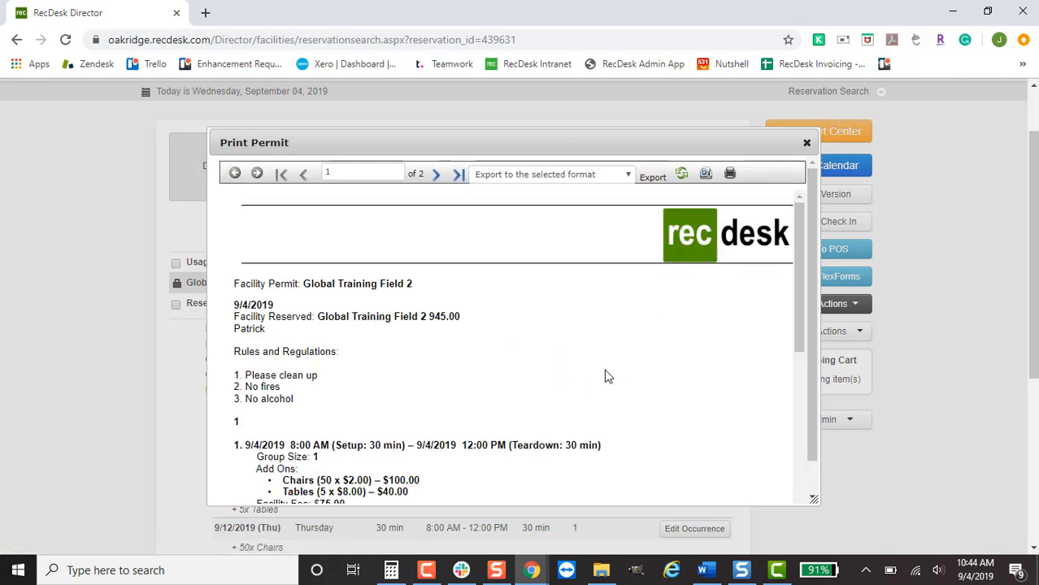
- Review the time slots and fees on the facility permit, close it and open the Flex Calendar
scroll(606, 376, "down", 3)
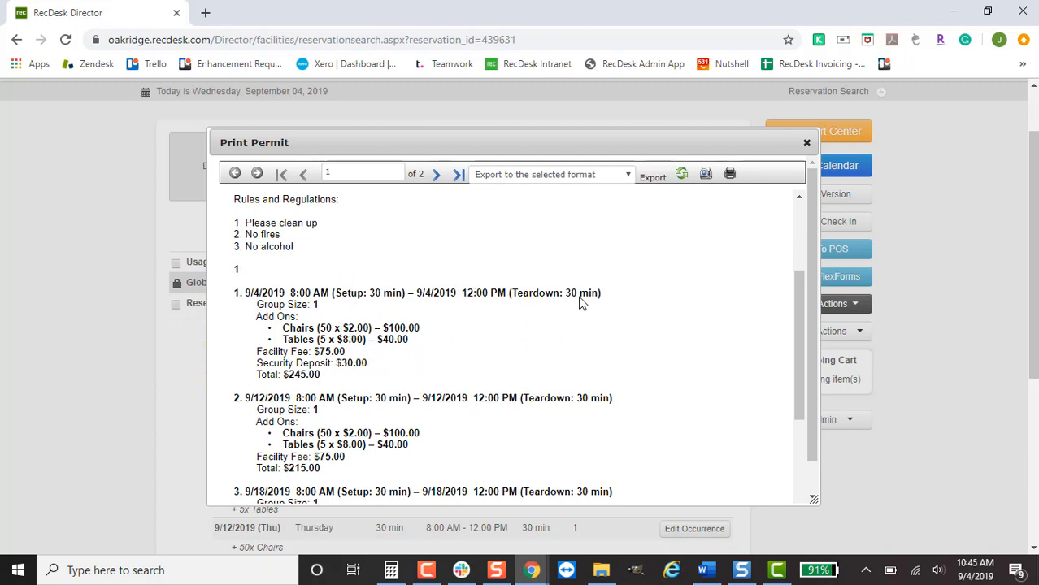
left_click(806, 143)
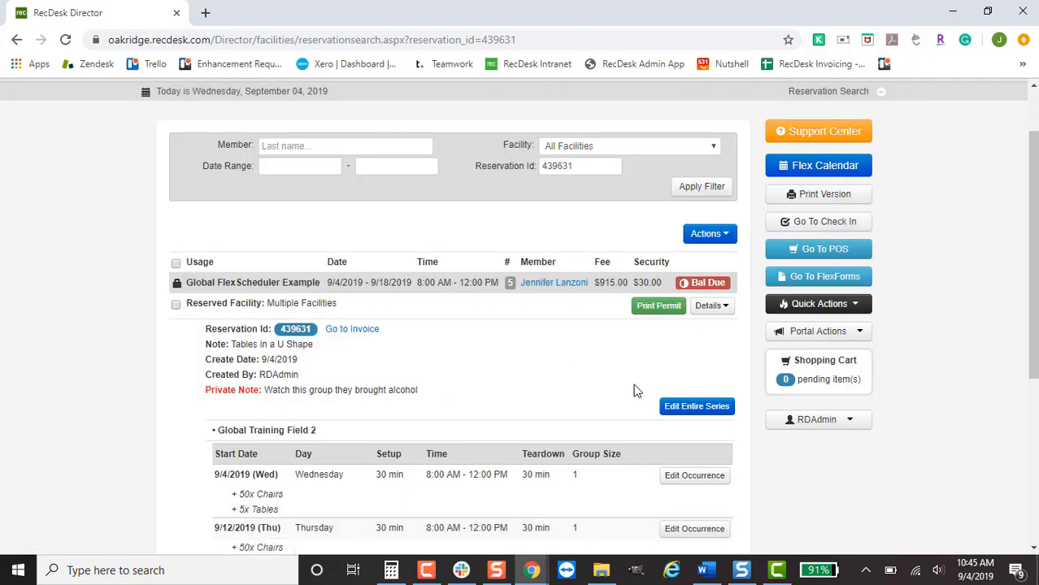
scroll(626, 387, "up", 1)
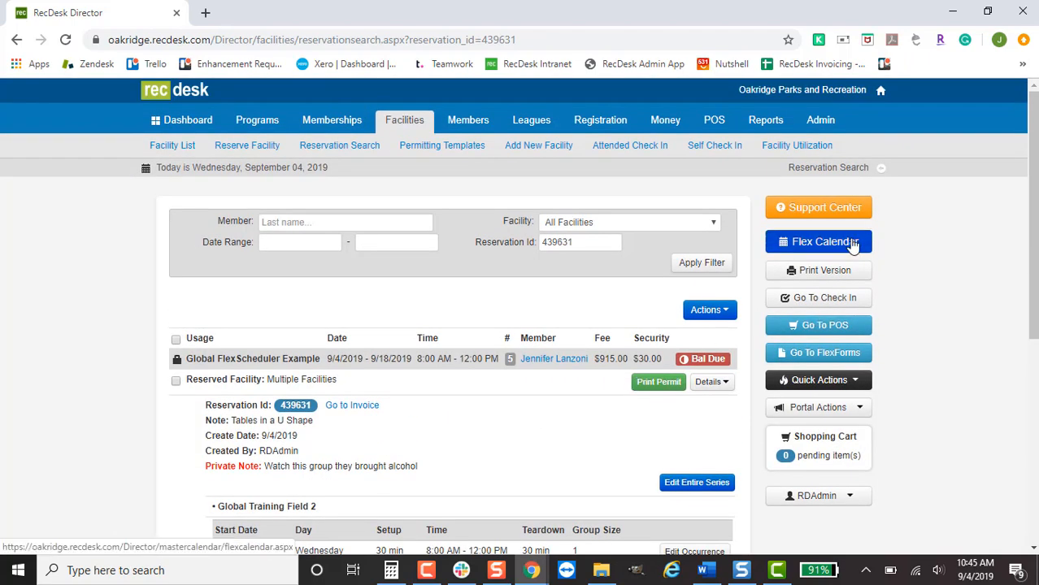
left_click(853, 246)
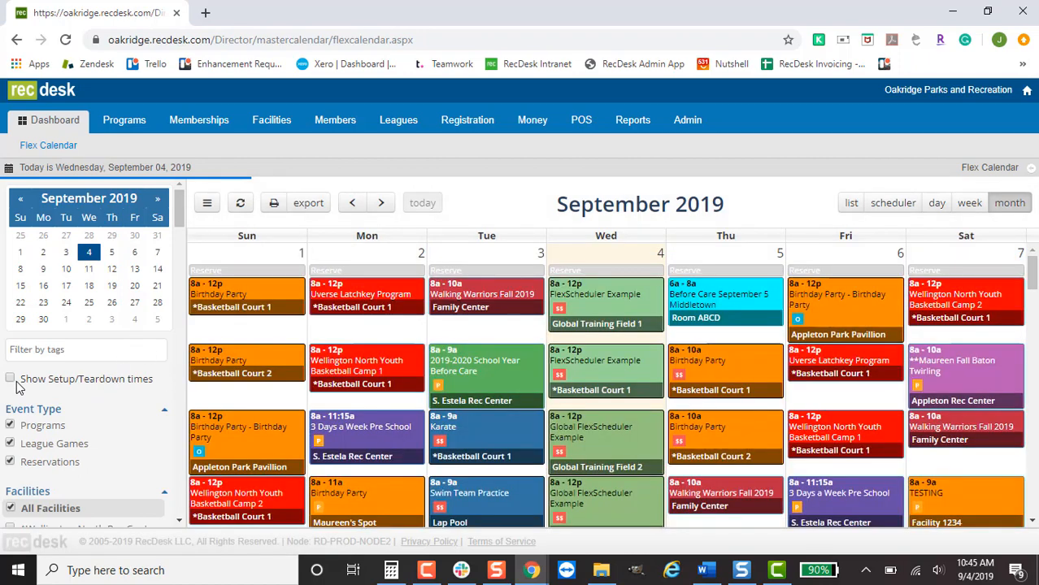
- Show setup and teardown times on the calendar and filter it to the Global Training Facility with Global Training Fields 1 to 4
left_click(16, 384)
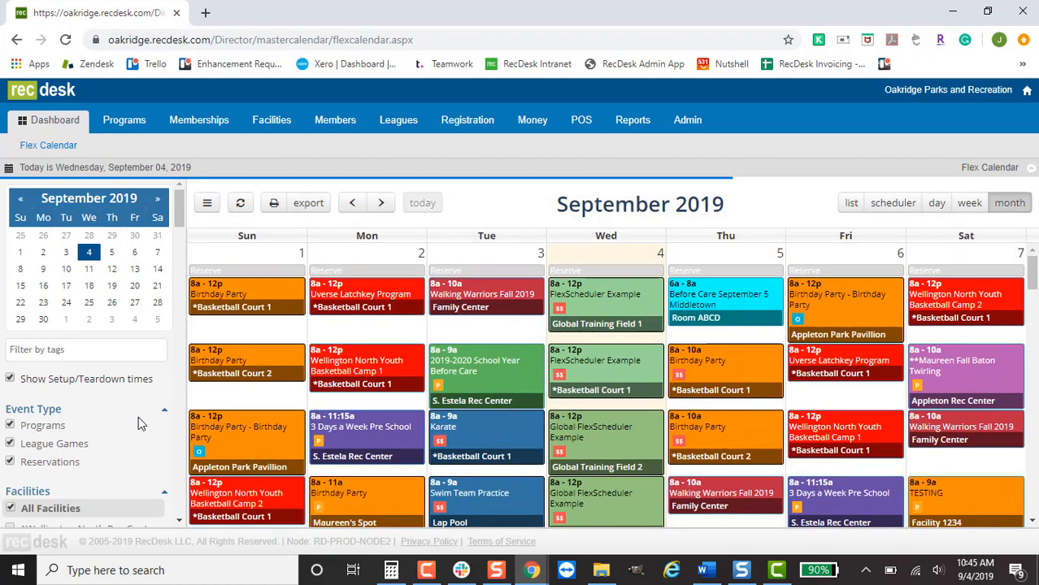
scroll(138, 417, "down", 3)
scroll(112, 372, "up", 3)
scroll(114, 379, "up", 1)
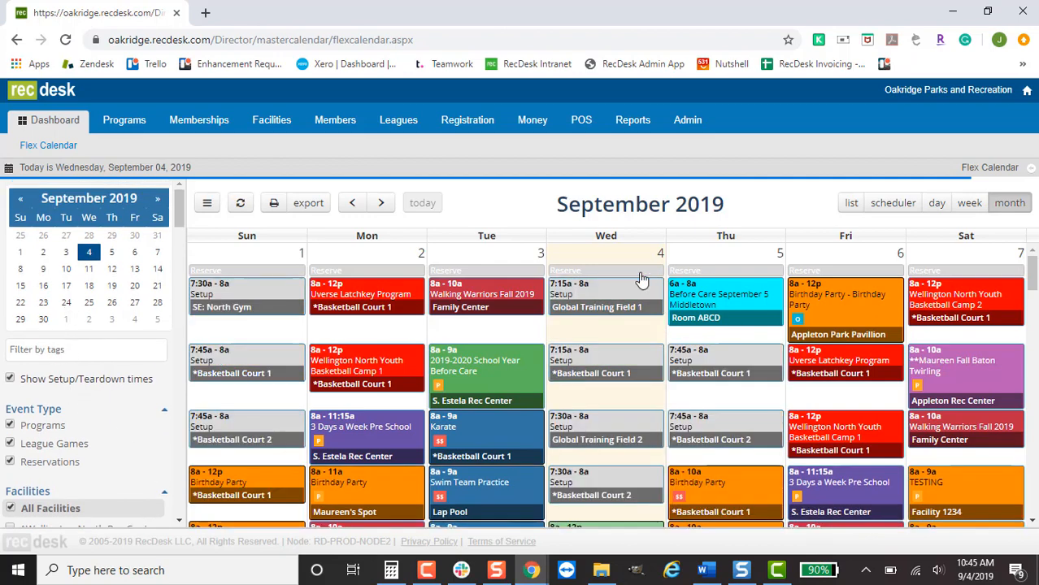
scroll(122, 427, "down", 5)
scroll(119, 431, "down", 5)
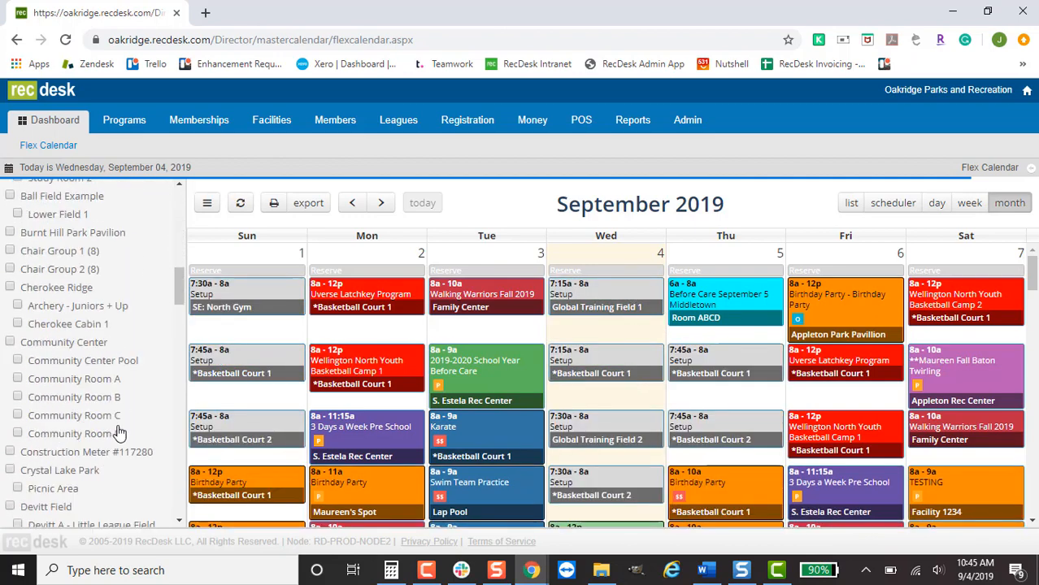
scroll(109, 435, "down", 3)
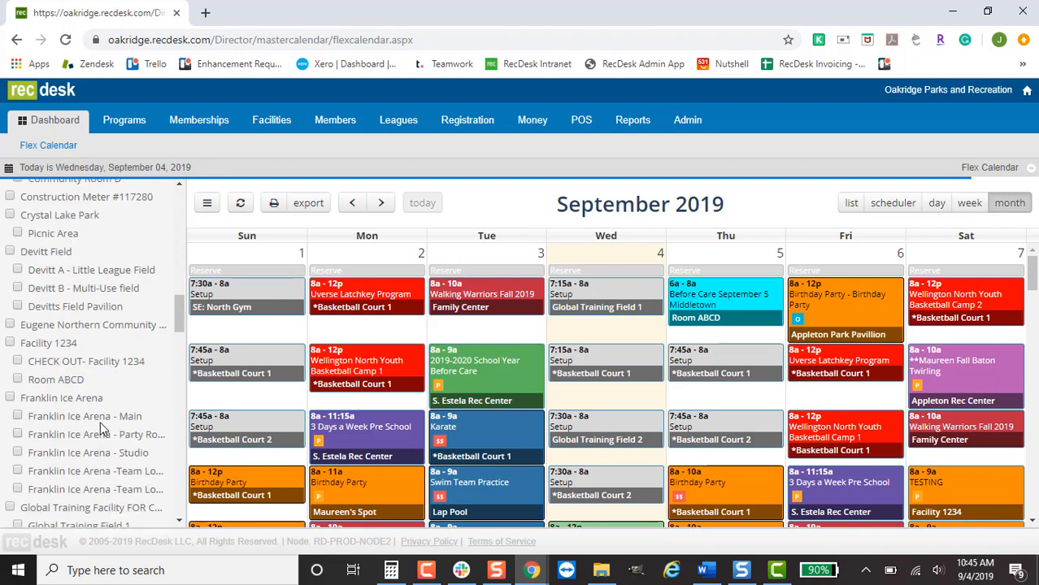
scroll(94, 435, "down", 1)
left_click(82, 437)
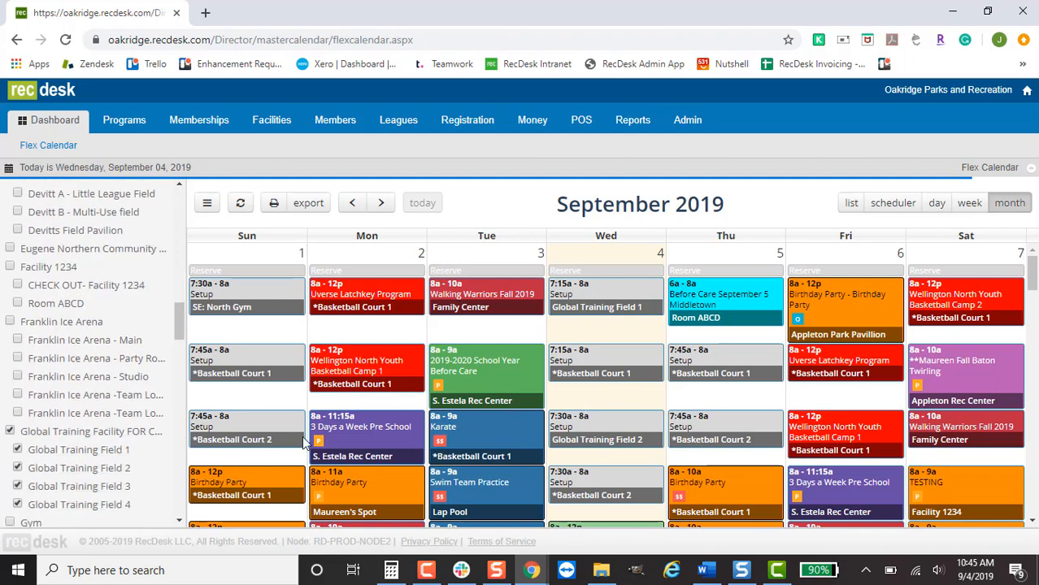
- Open the September 4 Global FlexScheduler Example reservation for Global Training Field 2, view its printable permit and close the permit
scroll(923, 370, "down", 1)
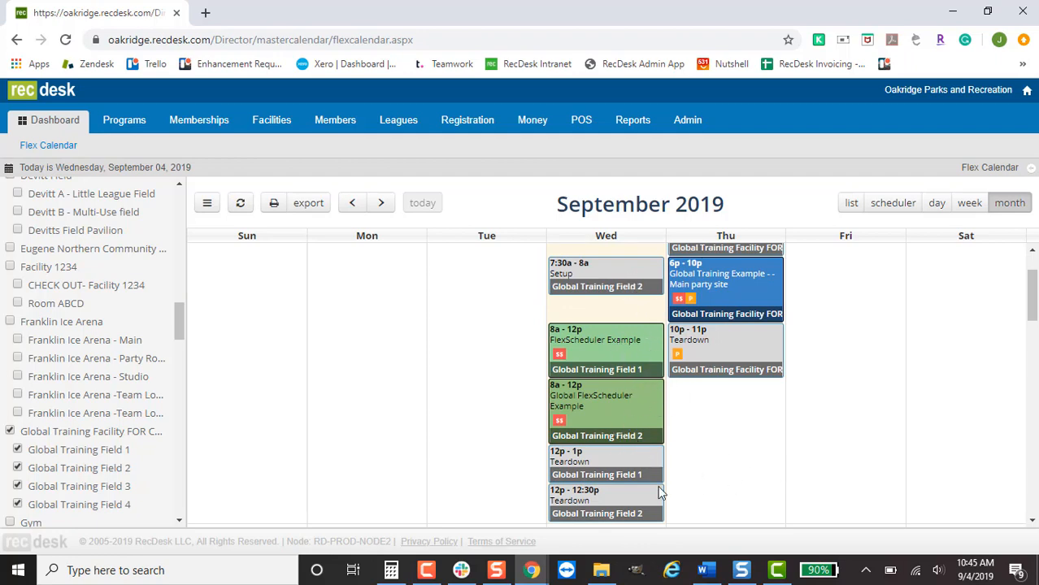
left_click(621, 416)
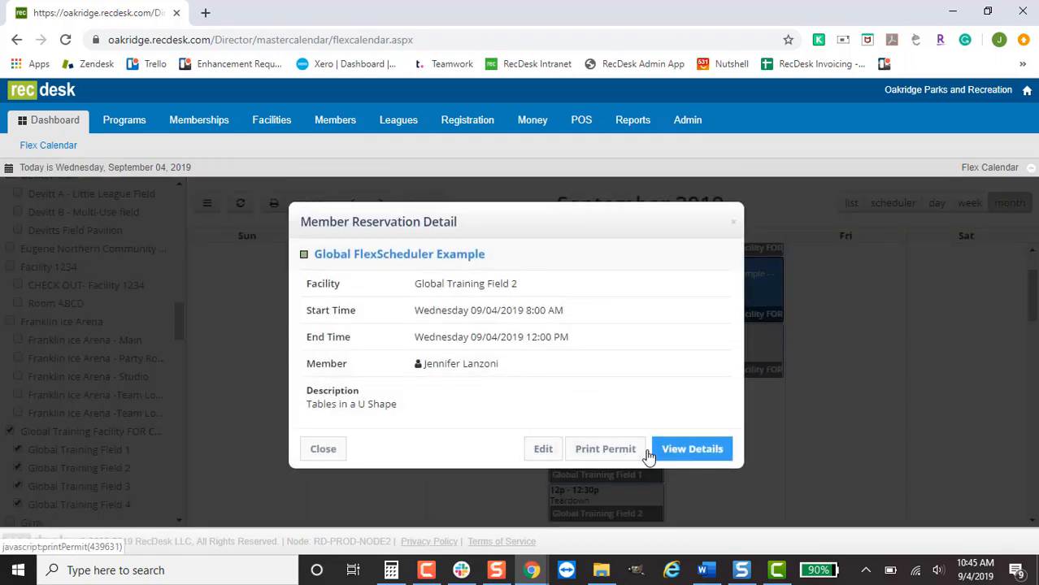
left_click(611, 452)
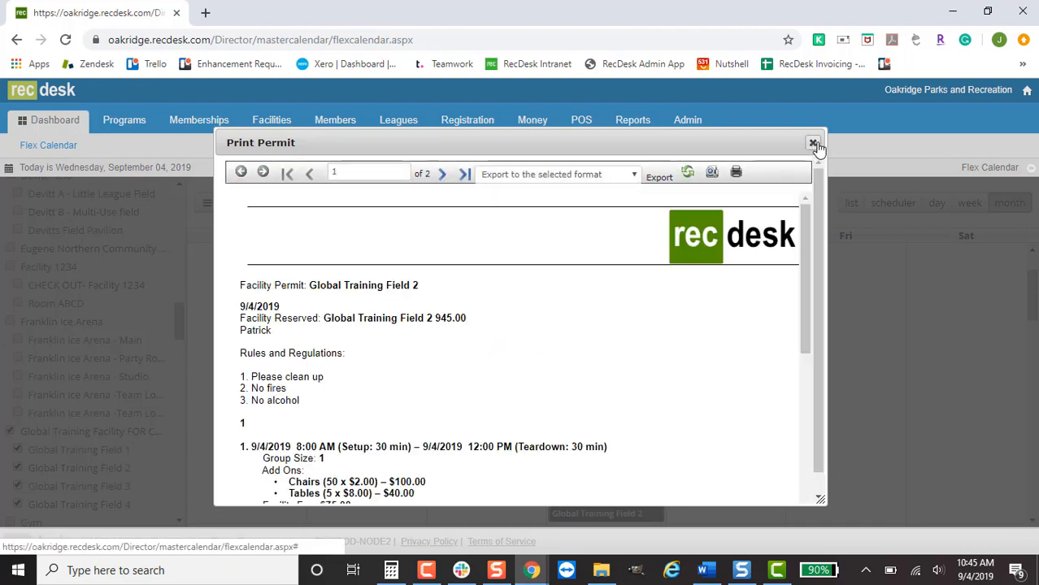
left_click(813, 144)
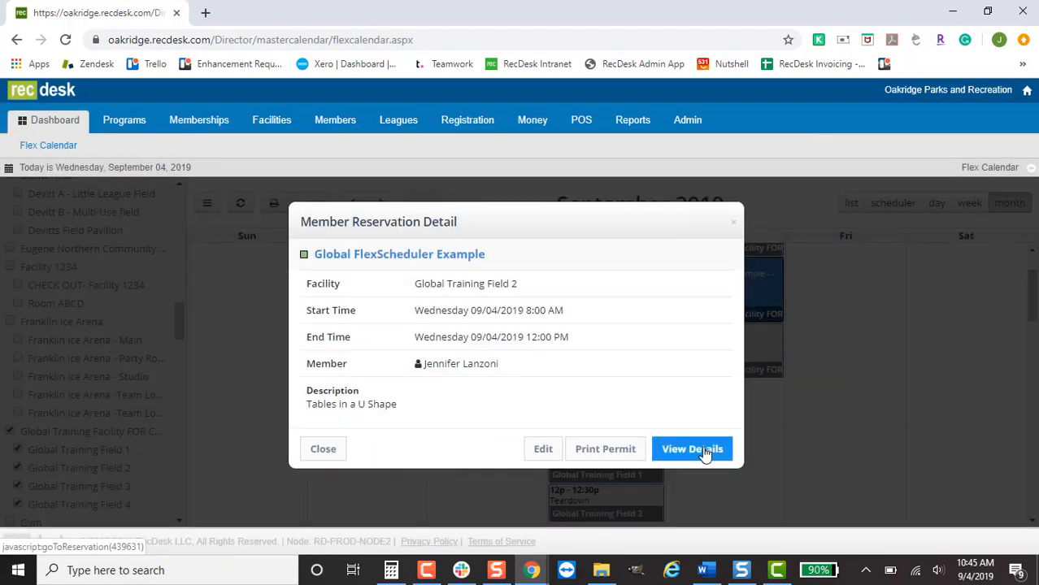
- View the reservation's full details, open its entire series for editing and review its details, fees and time slots
left_click(702, 451)
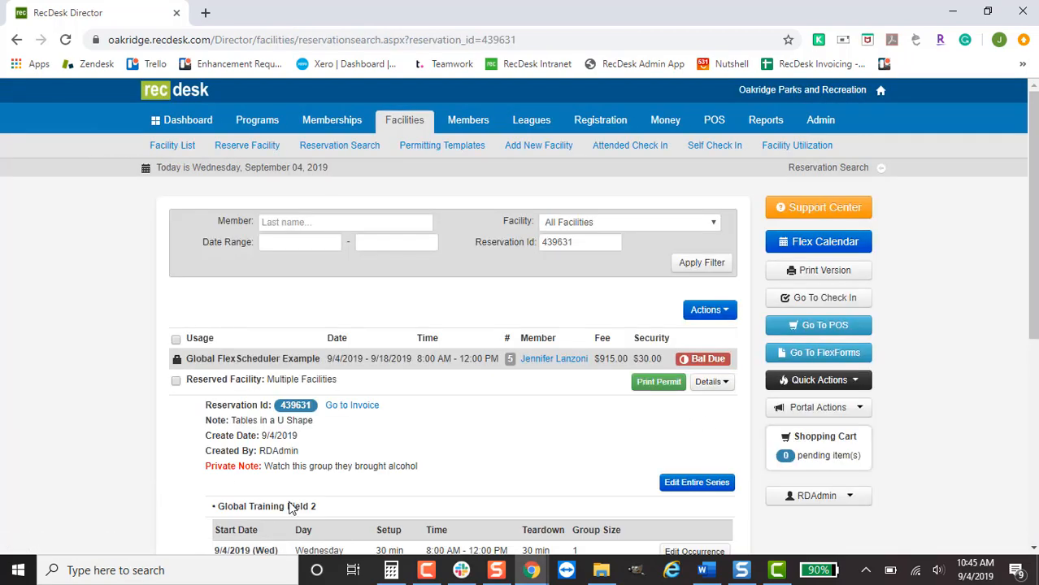
scroll(612, 374, "down", 1)
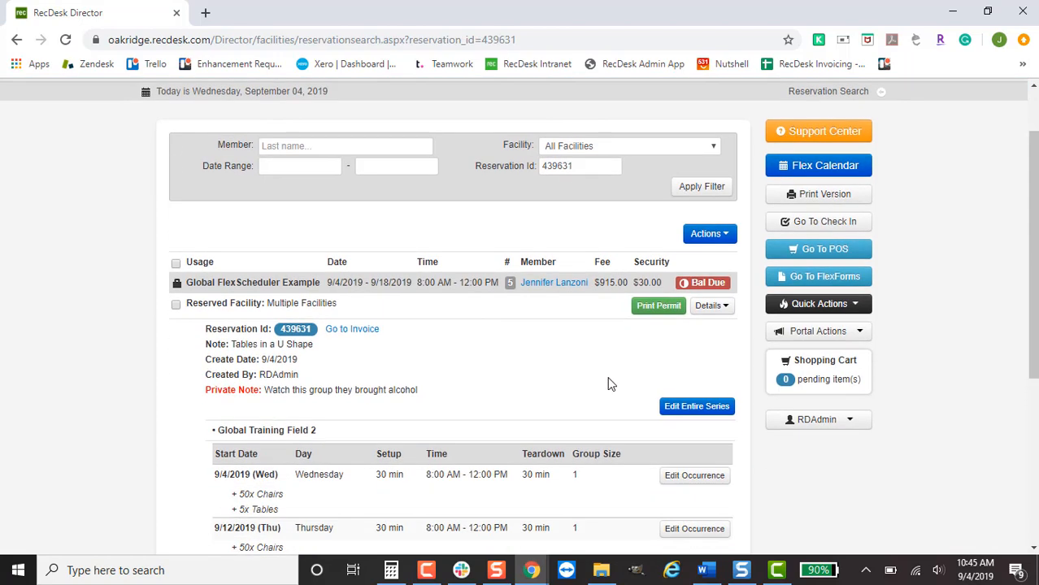
left_click(685, 403)
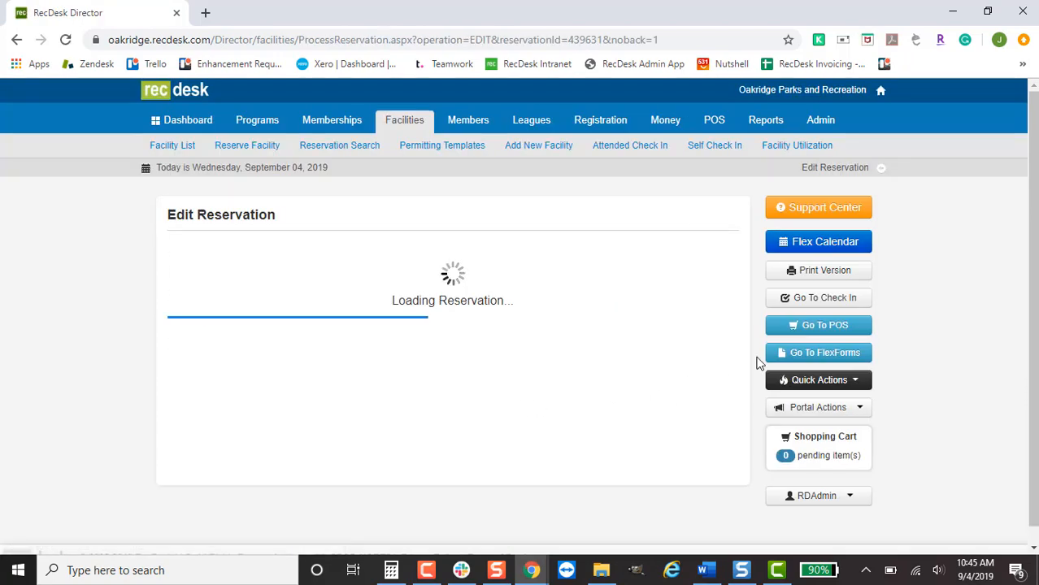
scroll(759, 365, "down", 4)
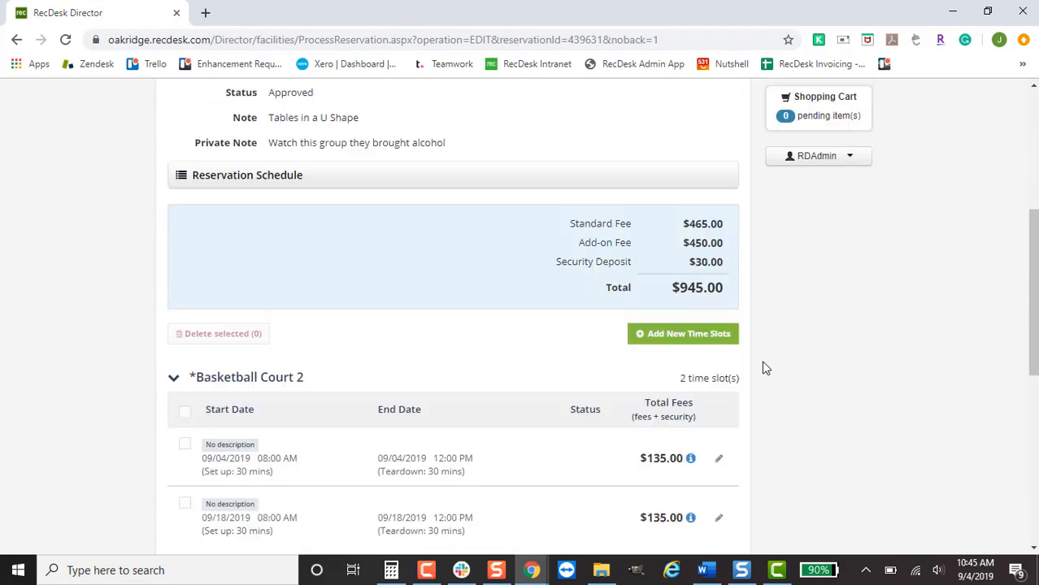
scroll(763, 366, "down", 4)
scroll(763, 366, "up", 6)
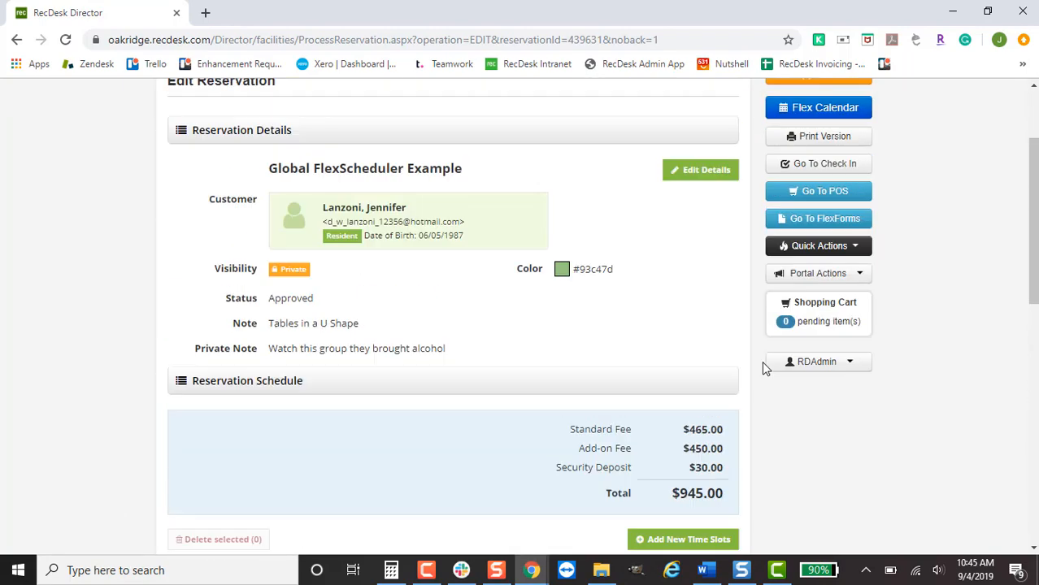
scroll(762, 361, "up", 2)
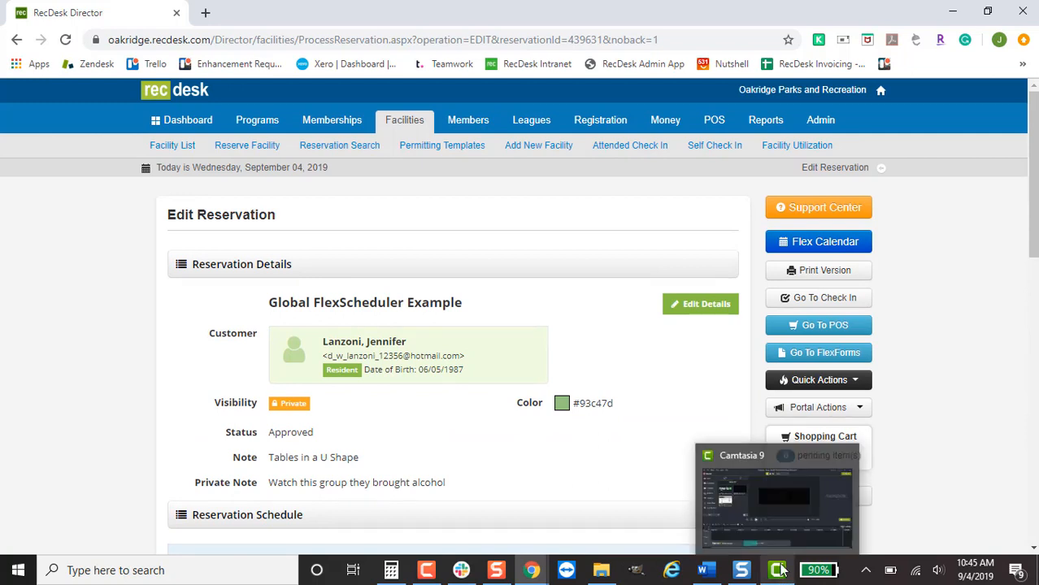
left_click(421, 572)
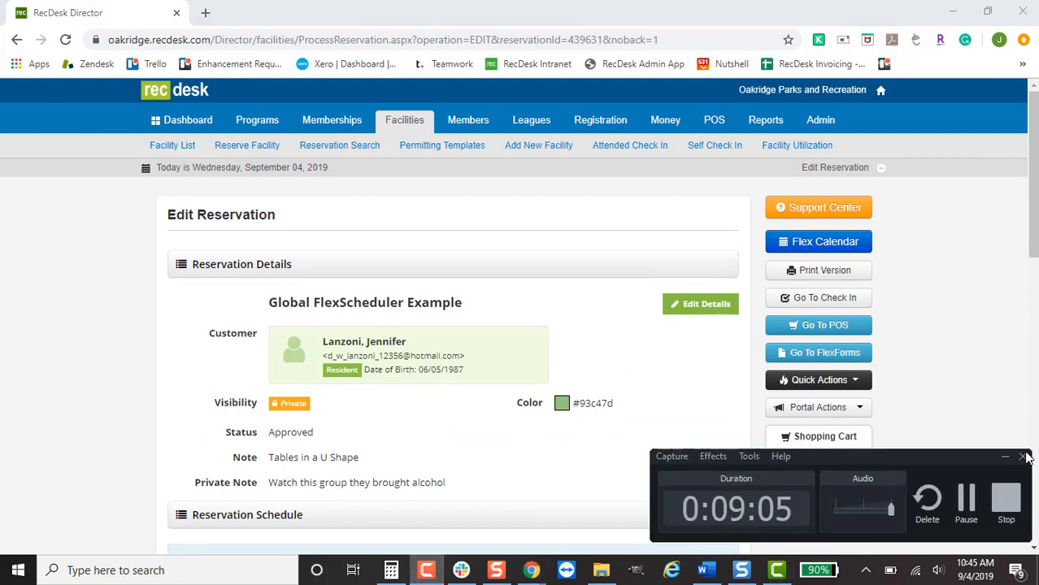